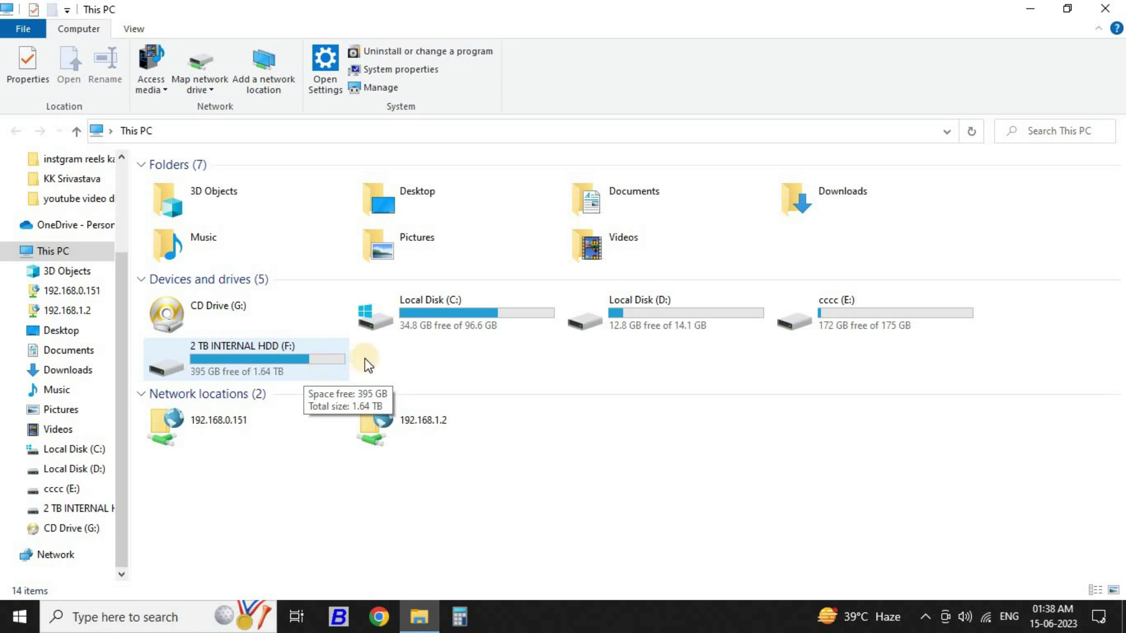
View the contents of Local Disk (C:), return to This PC and minimize the window.
{"action": "left_click", "coordinate": [467, 330]}
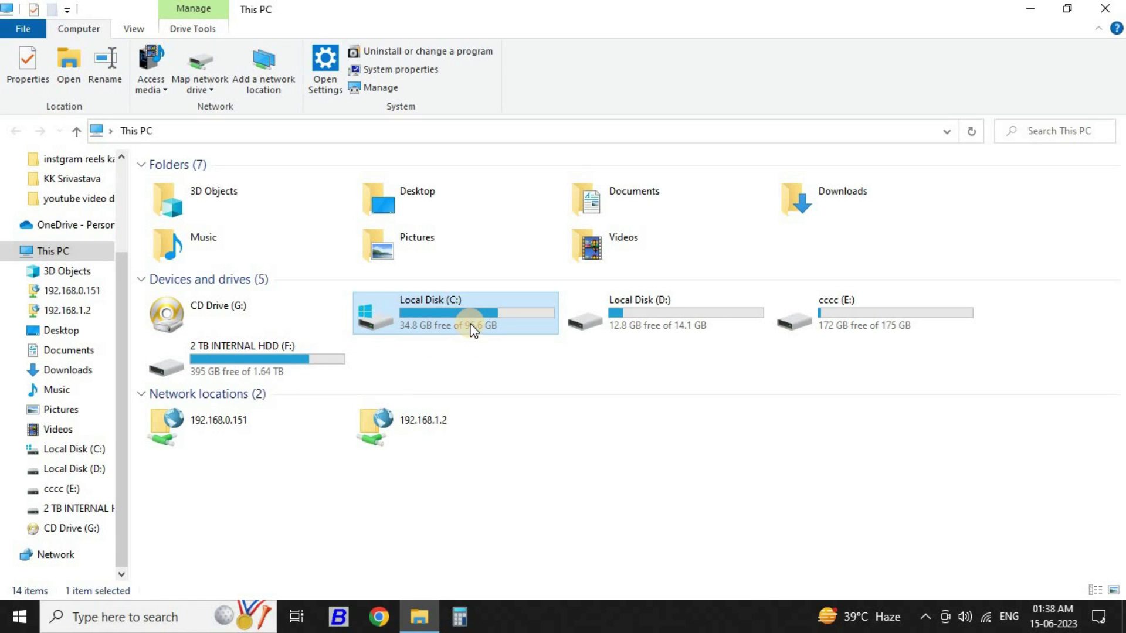
{"action": "double_click", "coordinate": [471, 328]}
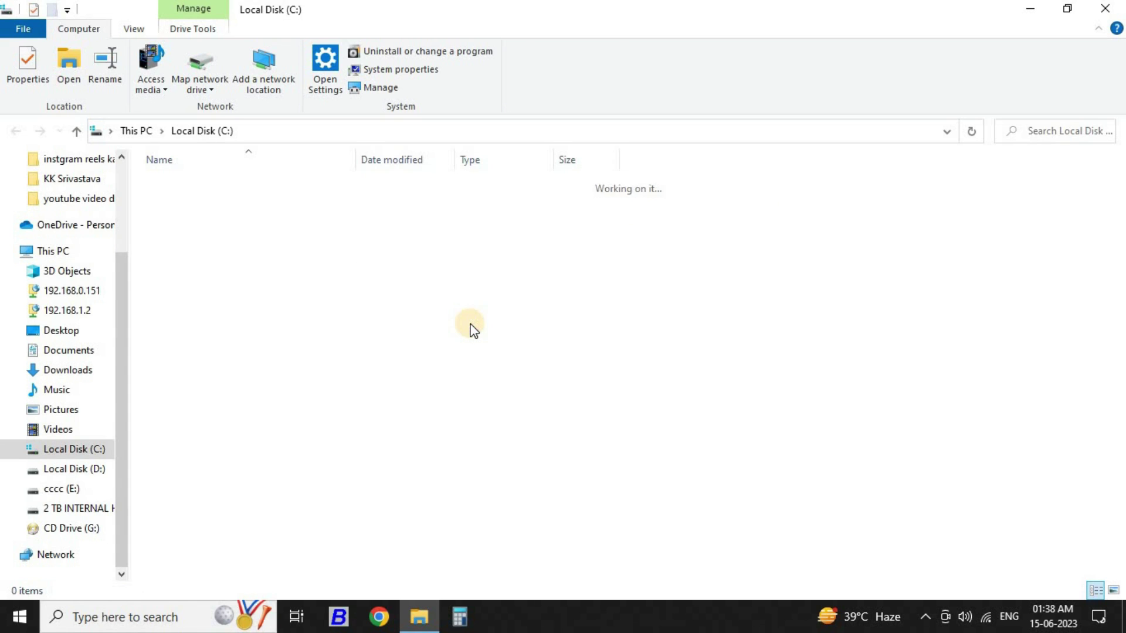
{"action": "left_click", "coordinate": [18, 131]}
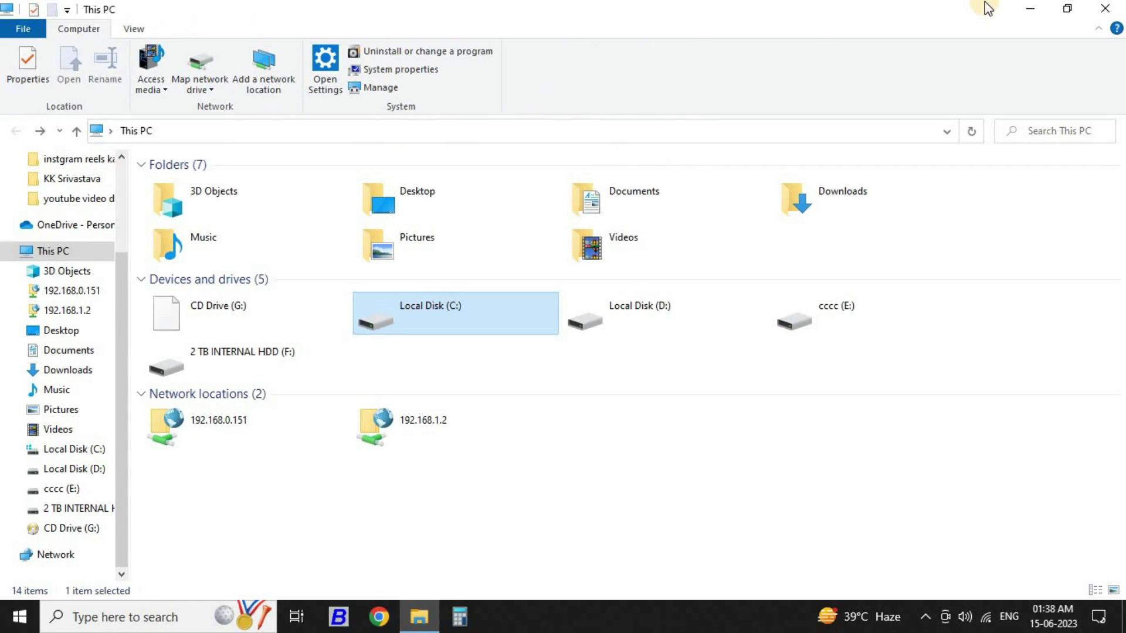
{"action": "left_click", "coordinate": [1033, 7]}
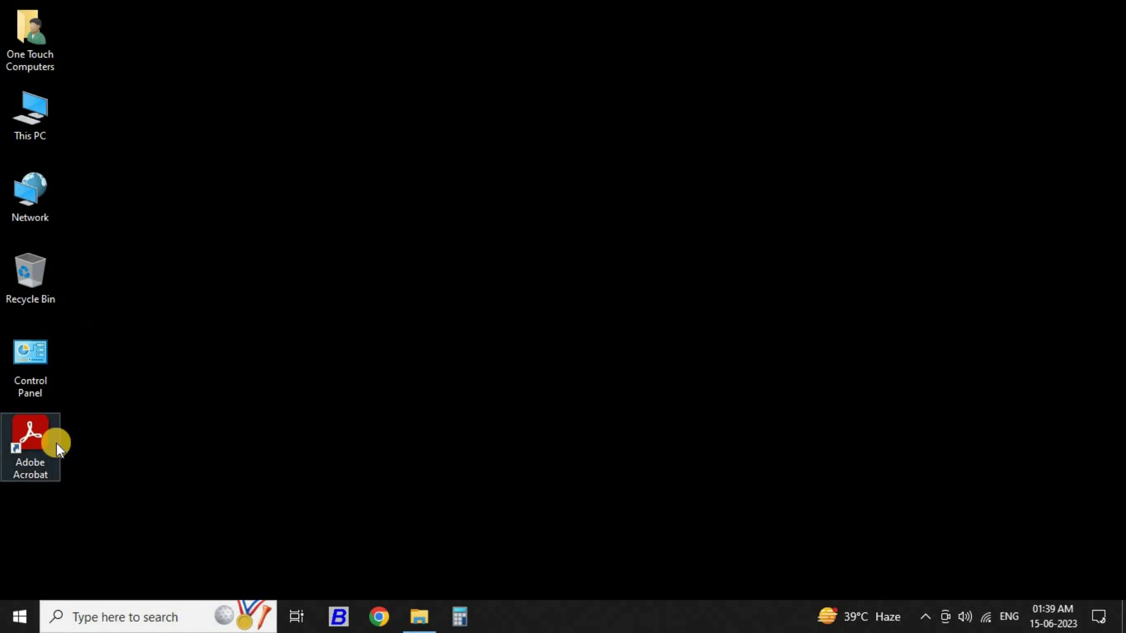
View the Downloads folder inside the One Touch Computers user folder, and close the window.
{"action": "double_click", "coordinate": [40, 66]}
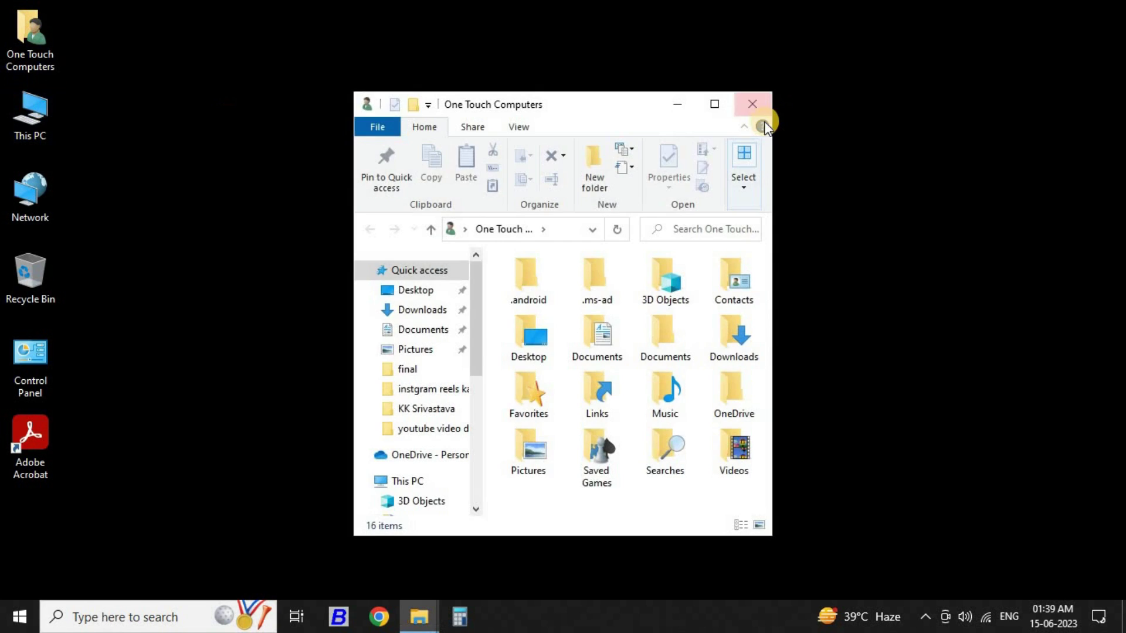
{"action": "left_click", "coordinate": [719, 106]}
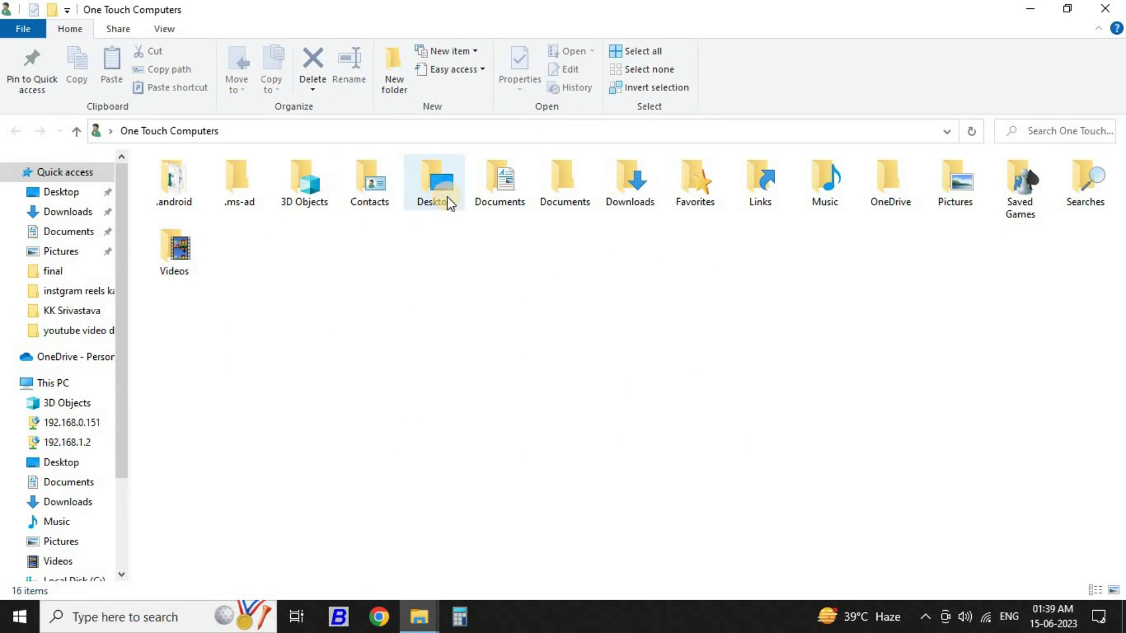
{"action": "double_click", "coordinate": [636, 194]}
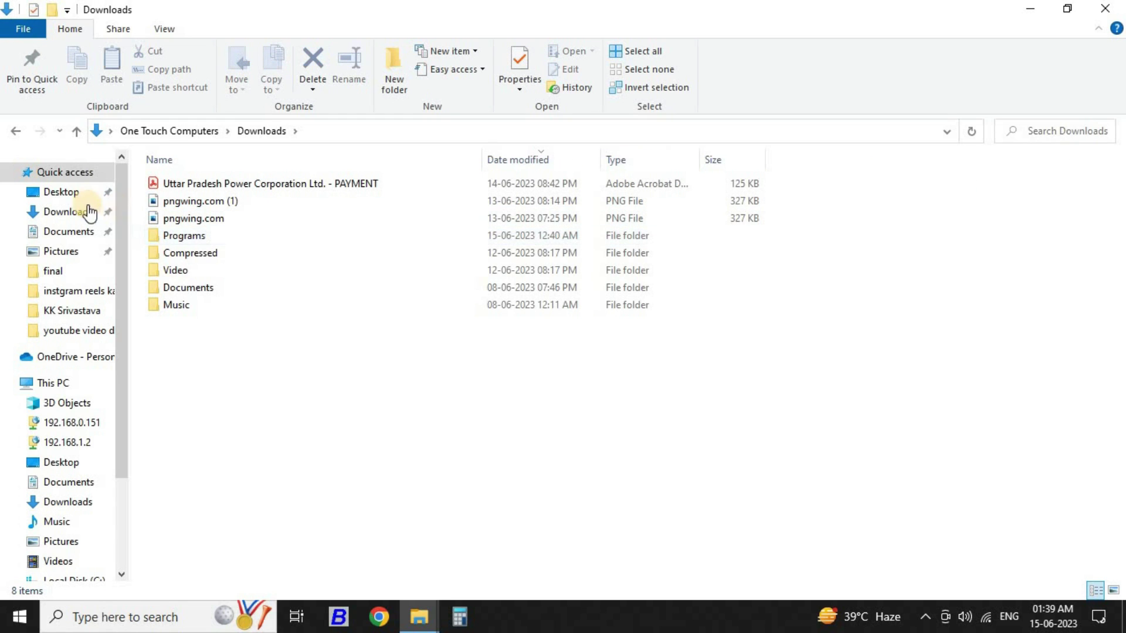
{"action": "left_click", "coordinate": [18, 133]}
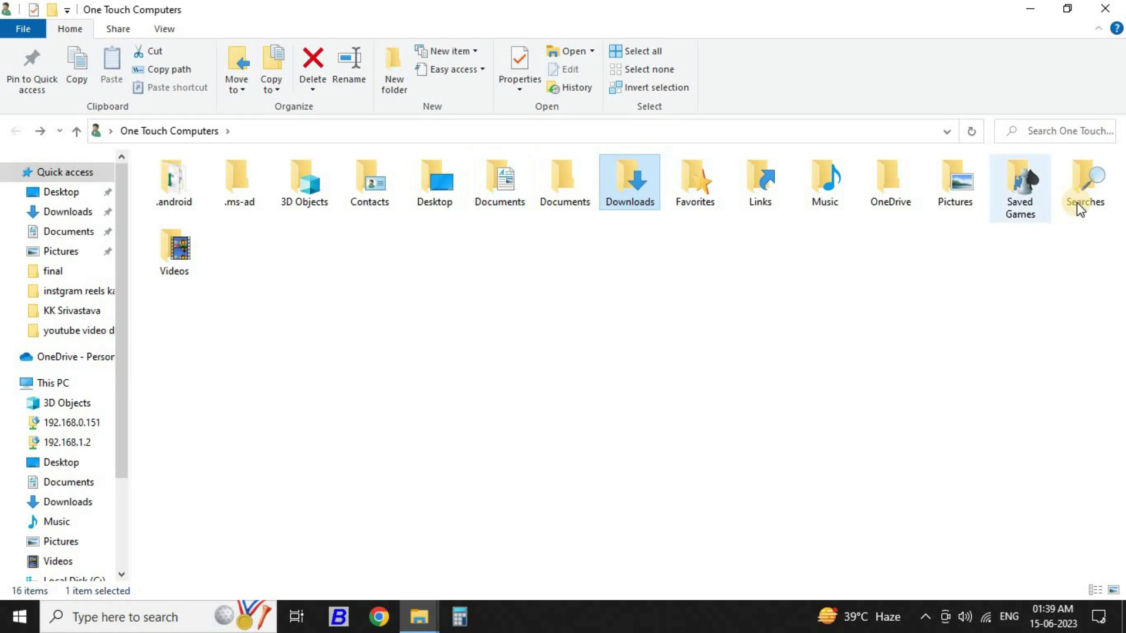
{"action": "left_click", "coordinate": [1105, 8]}
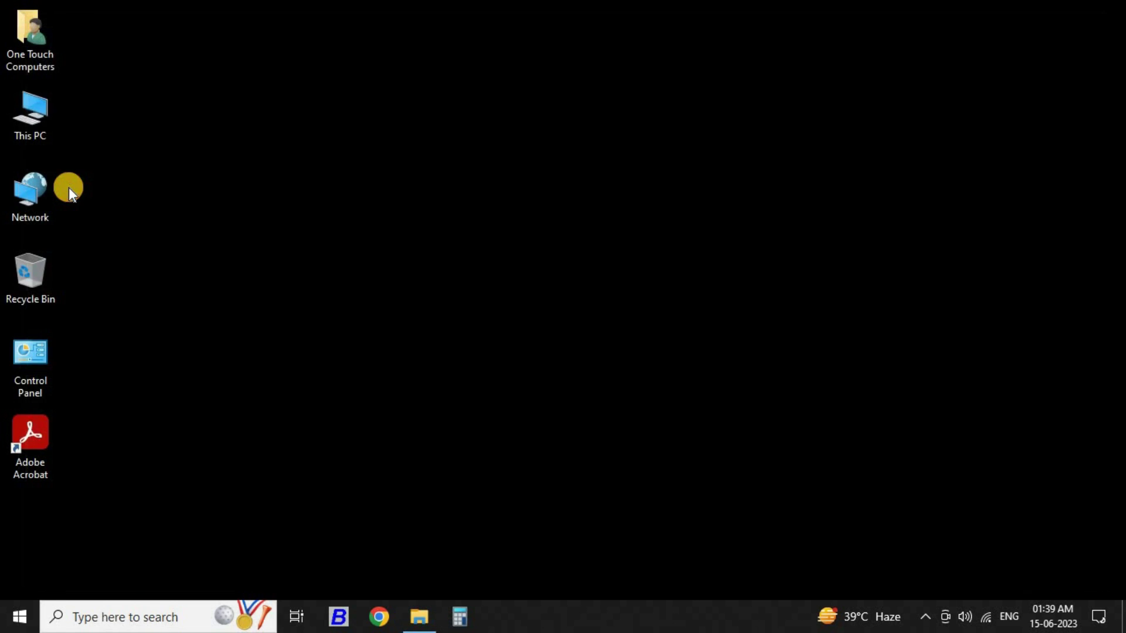
View the drives and folders in This PC in a maximized window, and close it.
{"action": "double_click", "coordinate": [52, 119]}
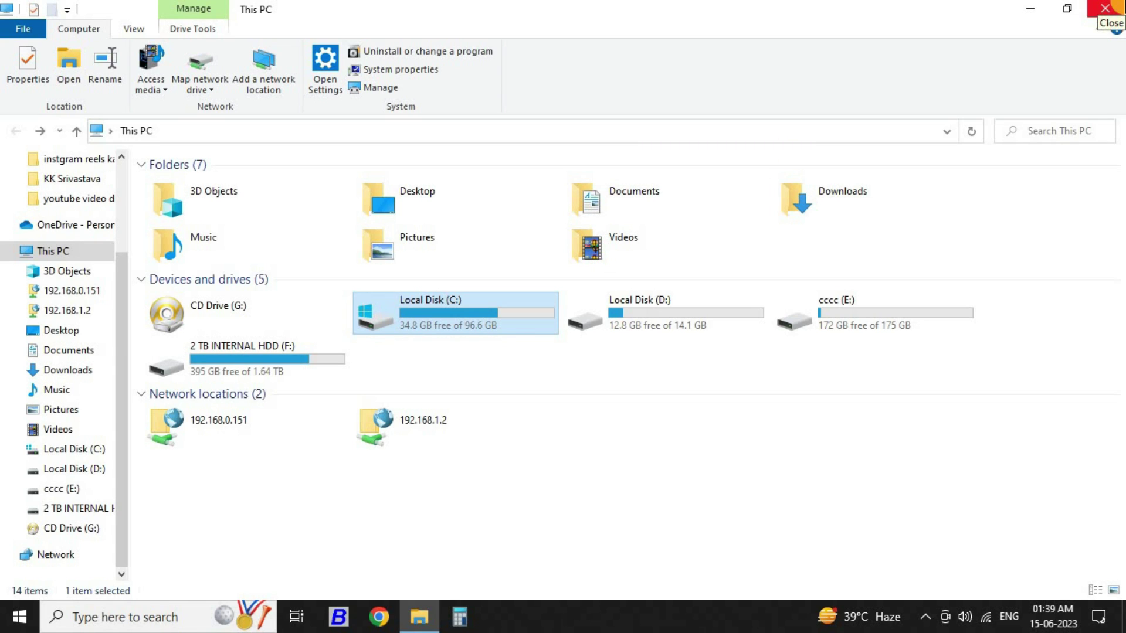
{"action": "left_click", "coordinate": [1106, 8]}
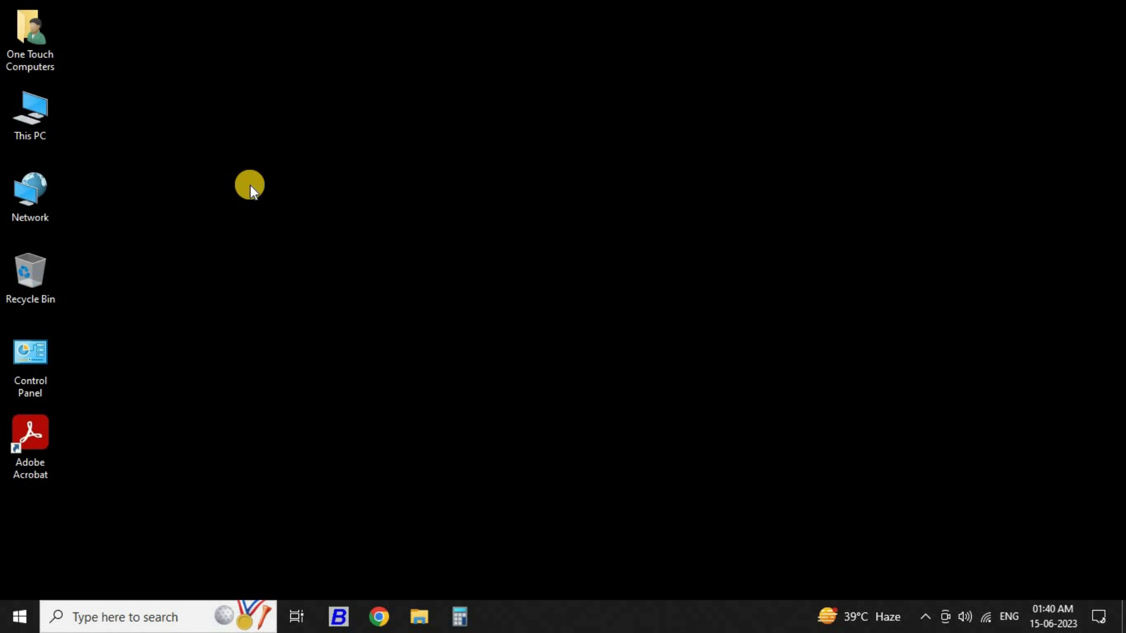
{"action": "double_click", "coordinate": [39, 126]}
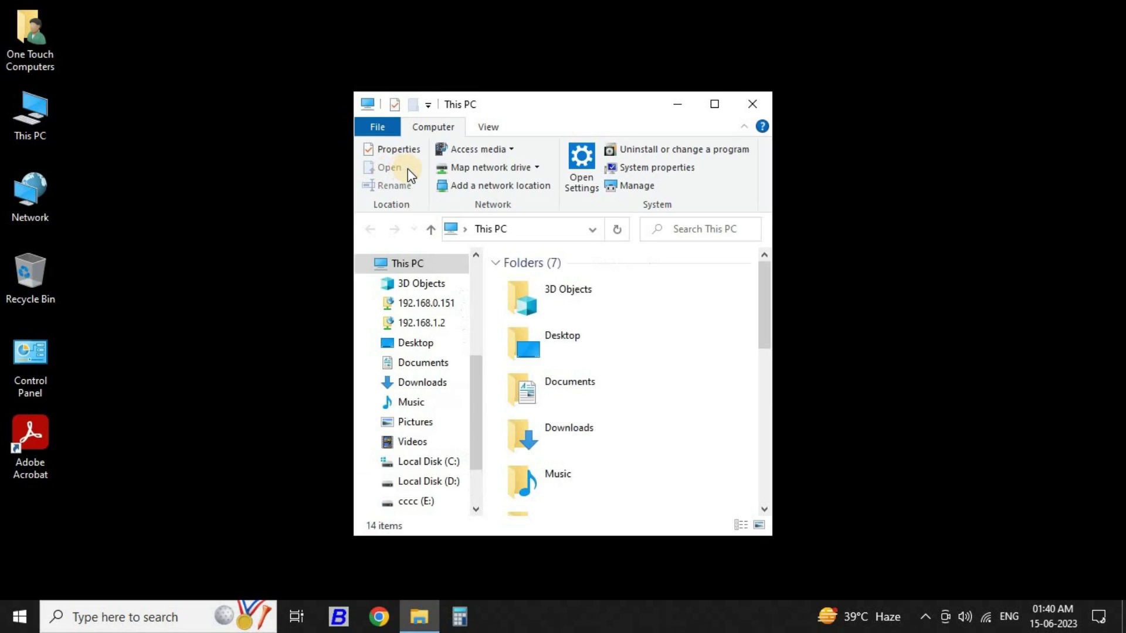
{"action": "left_click", "coordinate": [725, 108]}
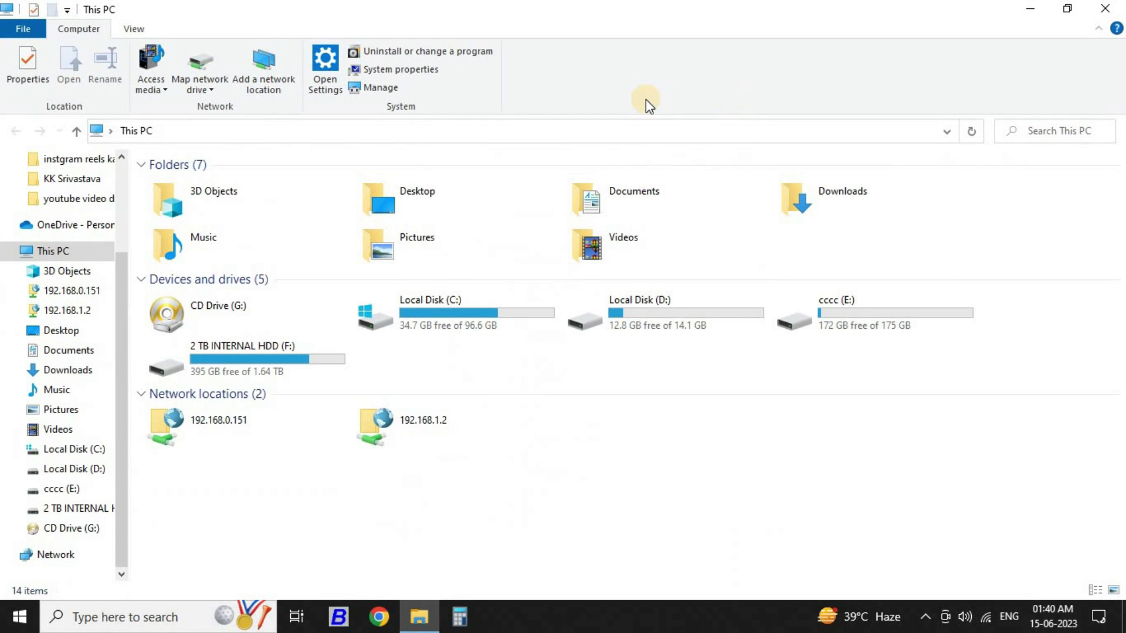
{"action": "left_click", "coordinate": [1101, 8]}
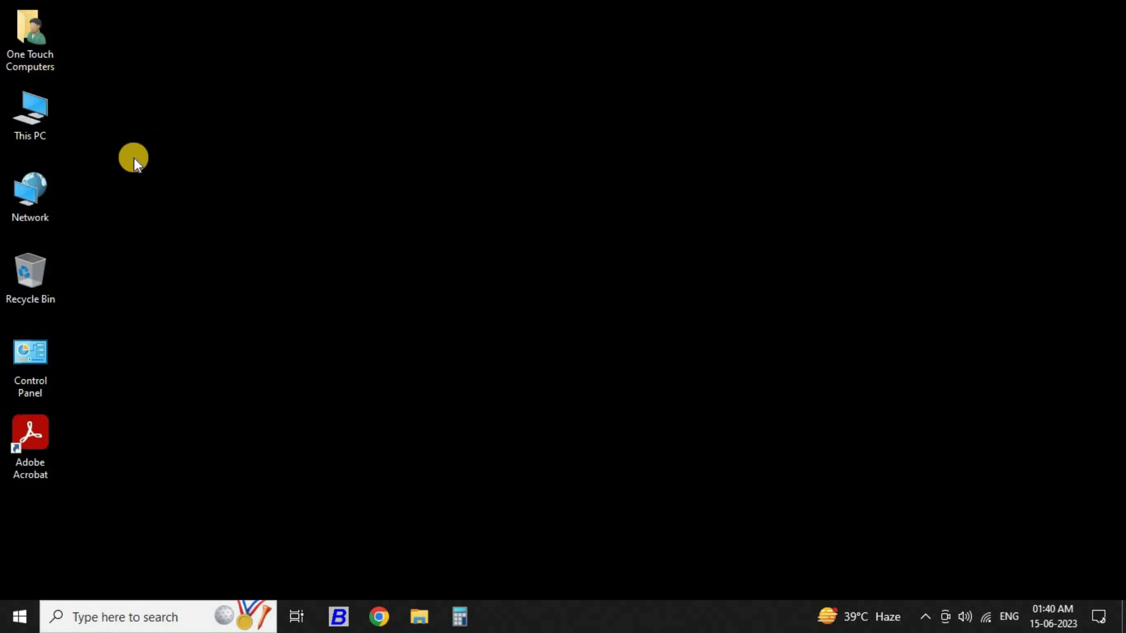
Open the Apps & features settings from This PC and find CapCut in the app list.
{"action": "double_click", "coordinate": [33, 128]}
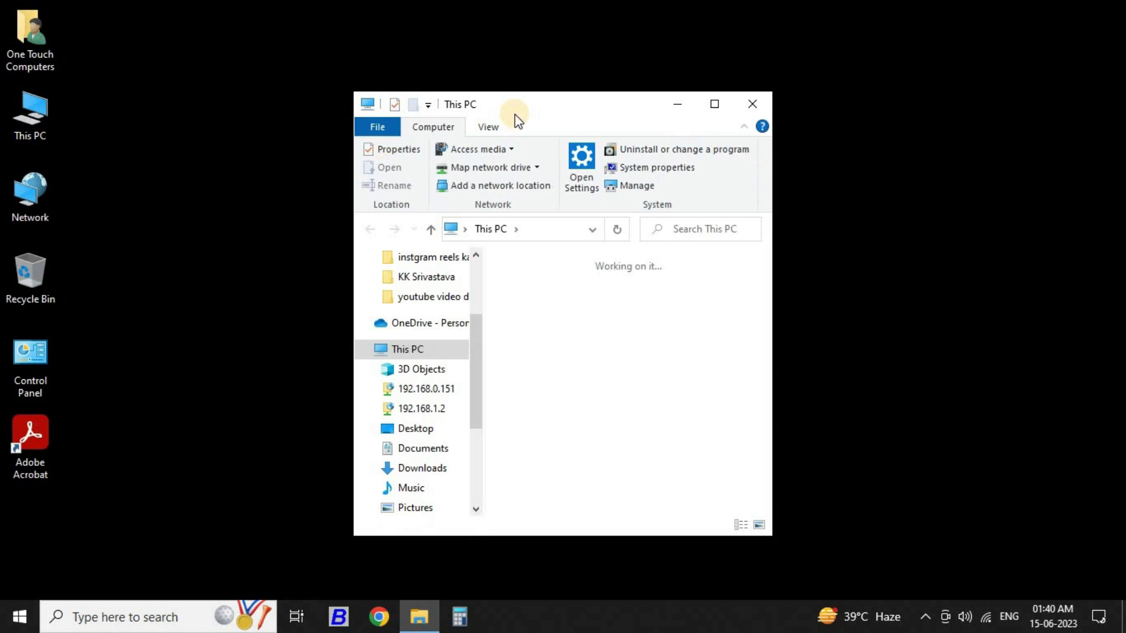
{"action": "left_click", "coordinate": [714, 103]}
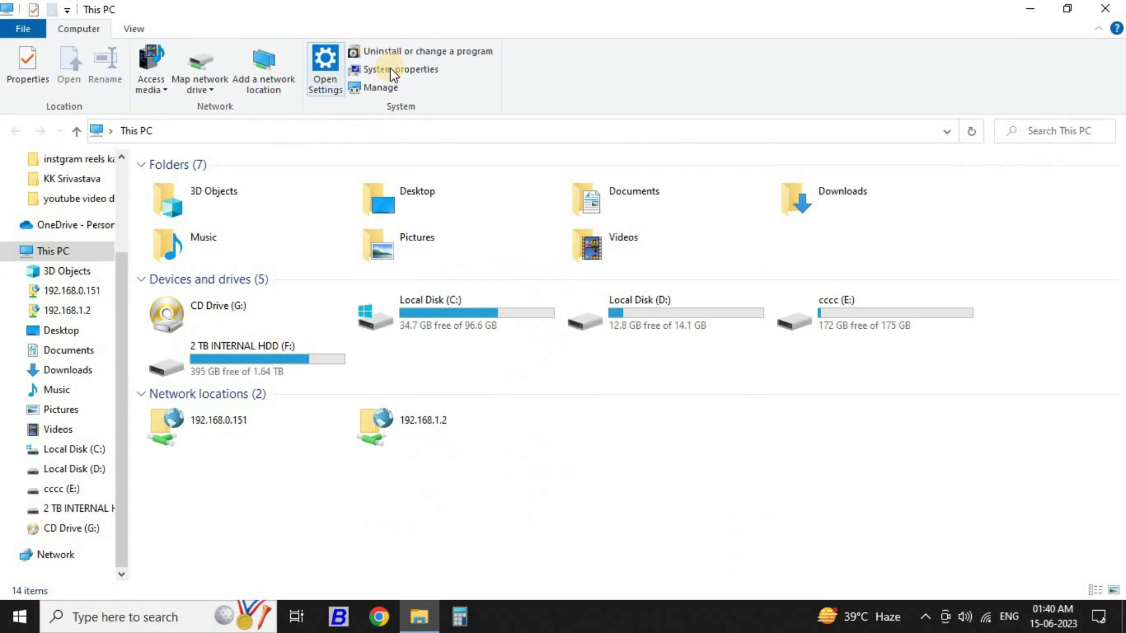
{"action": "left_click", "coordinate": [390, 69]}
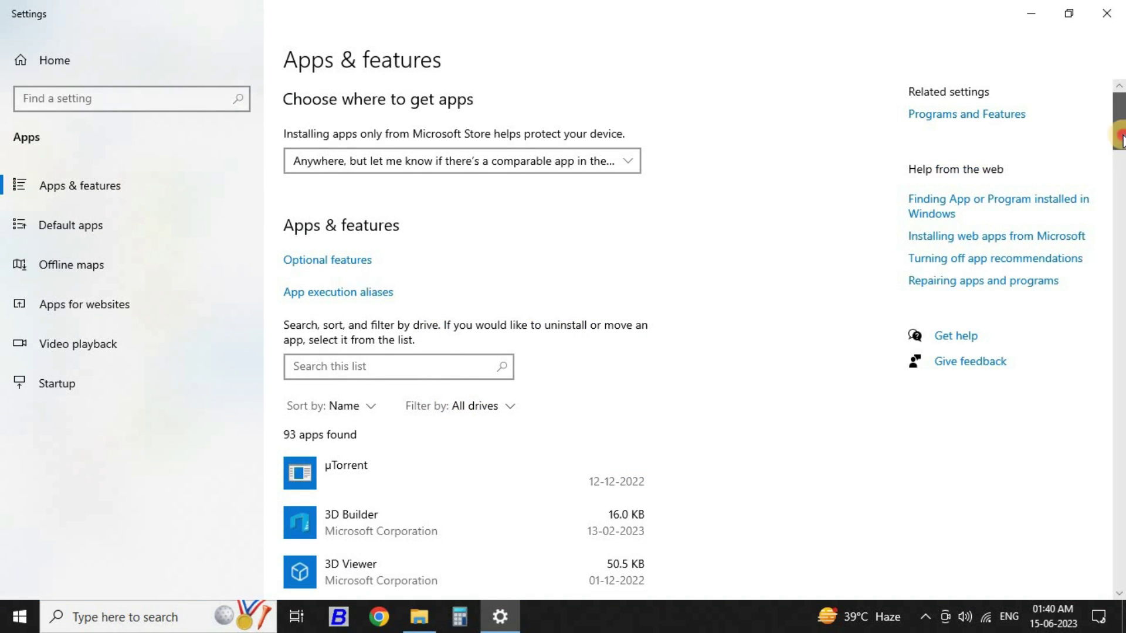
{"action": "left_click_drag", "start_coordinate": [1121, 141], "coordinate": [1121, 178]}
{"action": "scroll", "coordinate": [1117, 178], "scroll_direction": "down", "scroll_amount": 4}
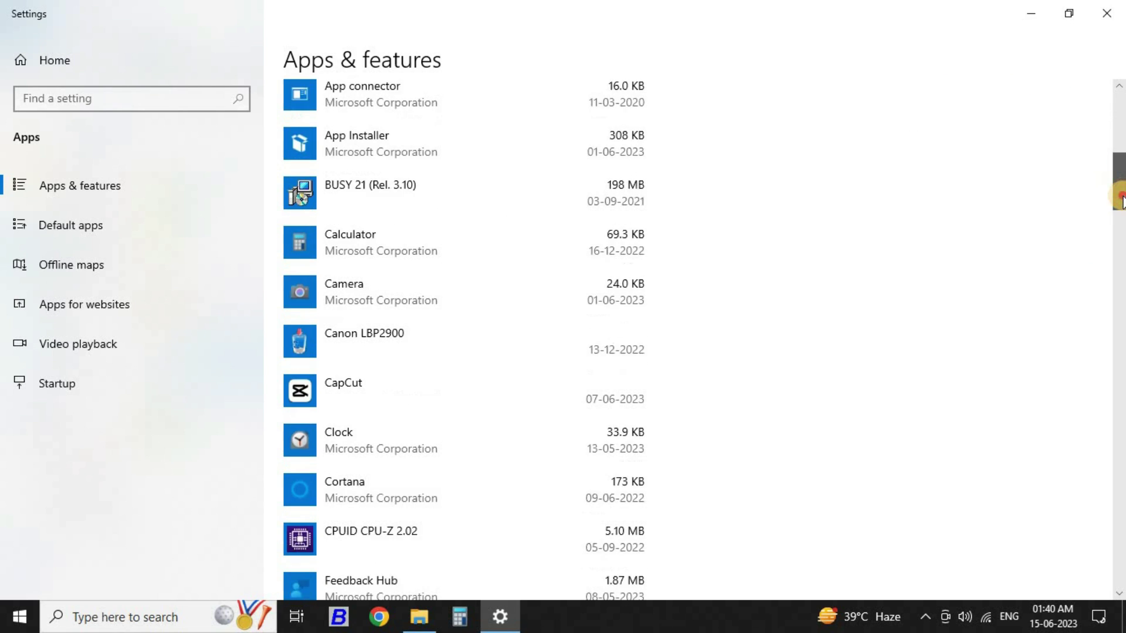
Uninstall CapCut, confirming its removal and completing its uninstaller.
{"action": "left_click", "coordinate": [361, 336]}
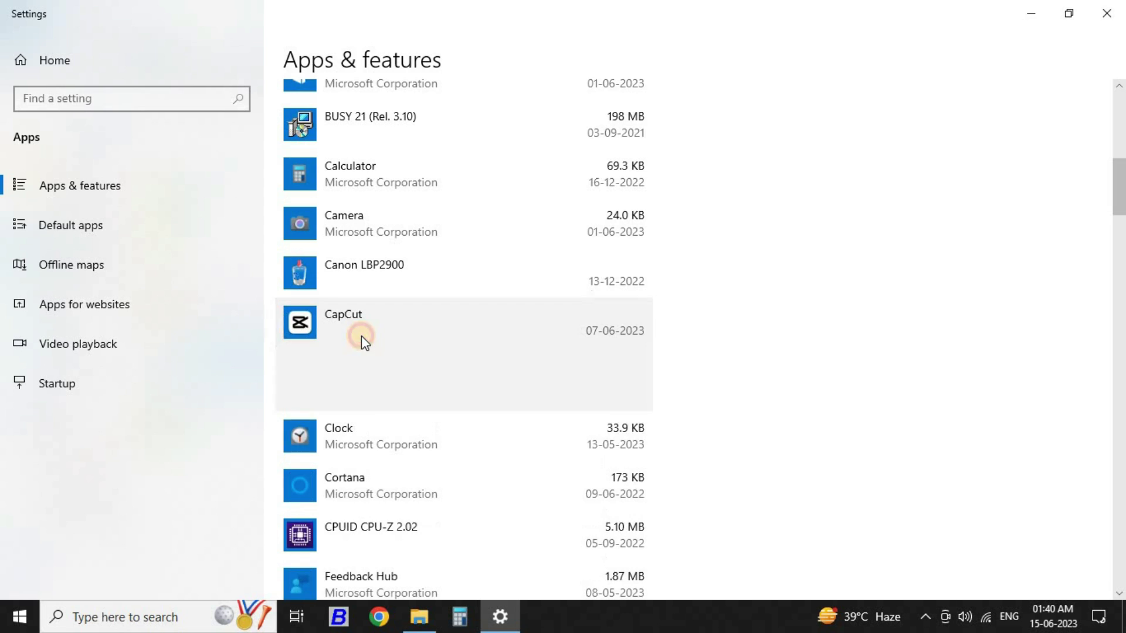
{"action": "left_click", "coordinate": [617, 393]}
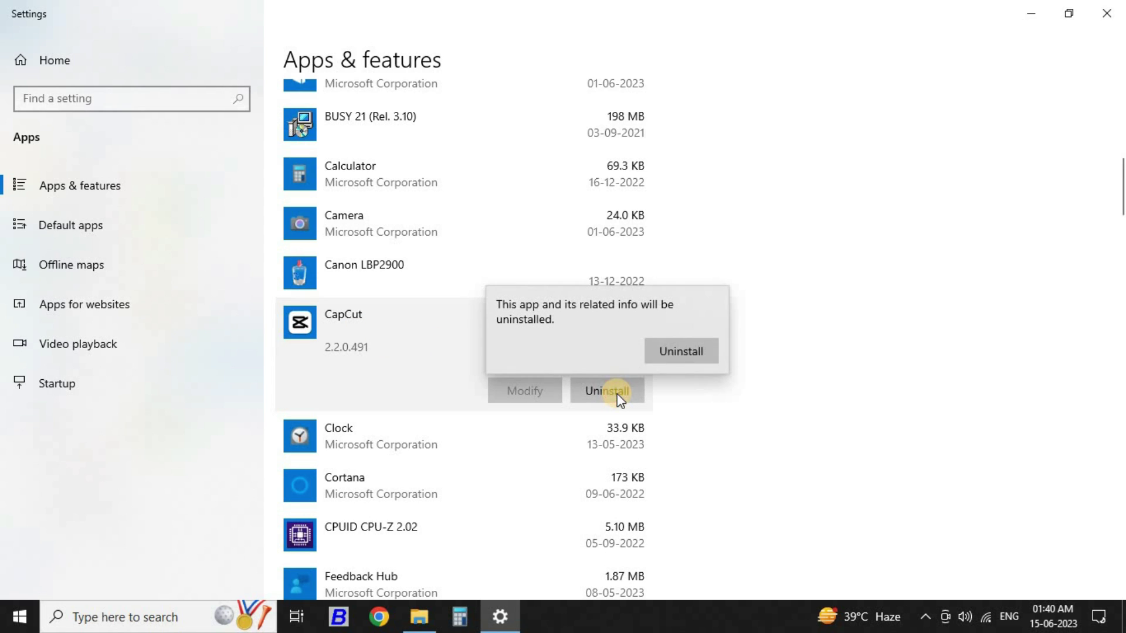
{"action": "left_click", "coordinate": [680, 353]}
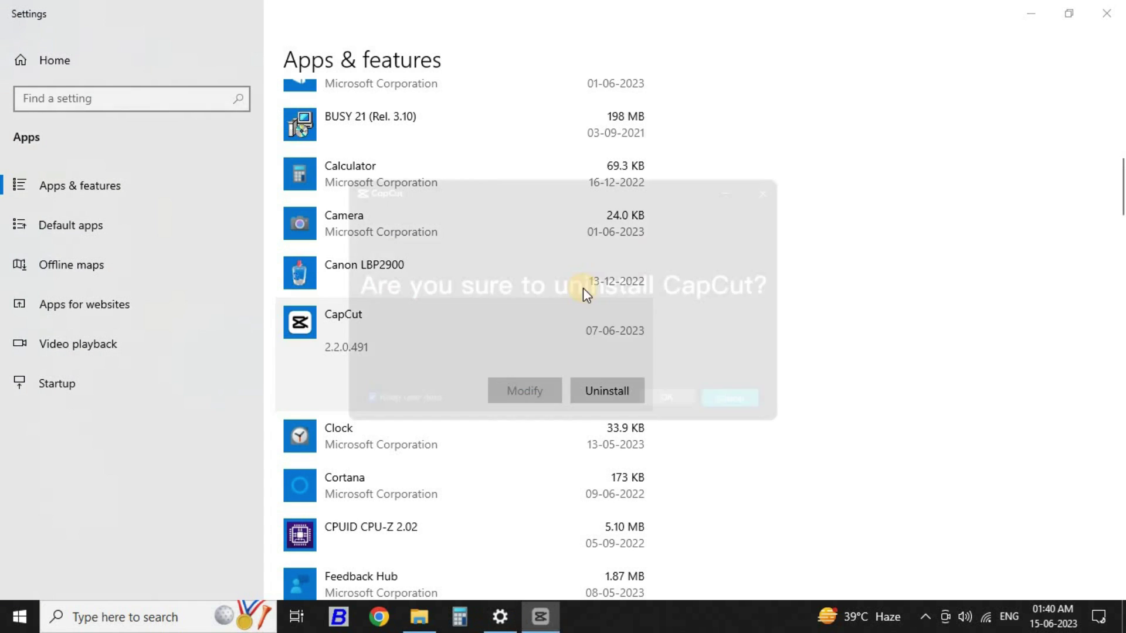
{"action": "left_click", "coordinate": [672, 402]}
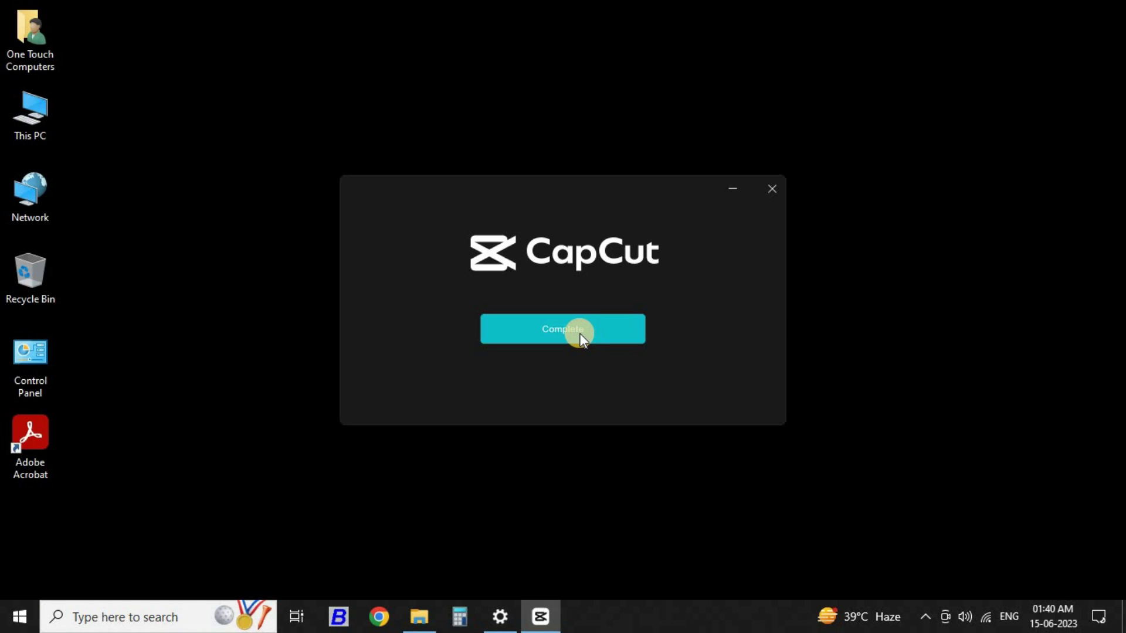
{"action": "left_click", "coordinate": [575, 333]}
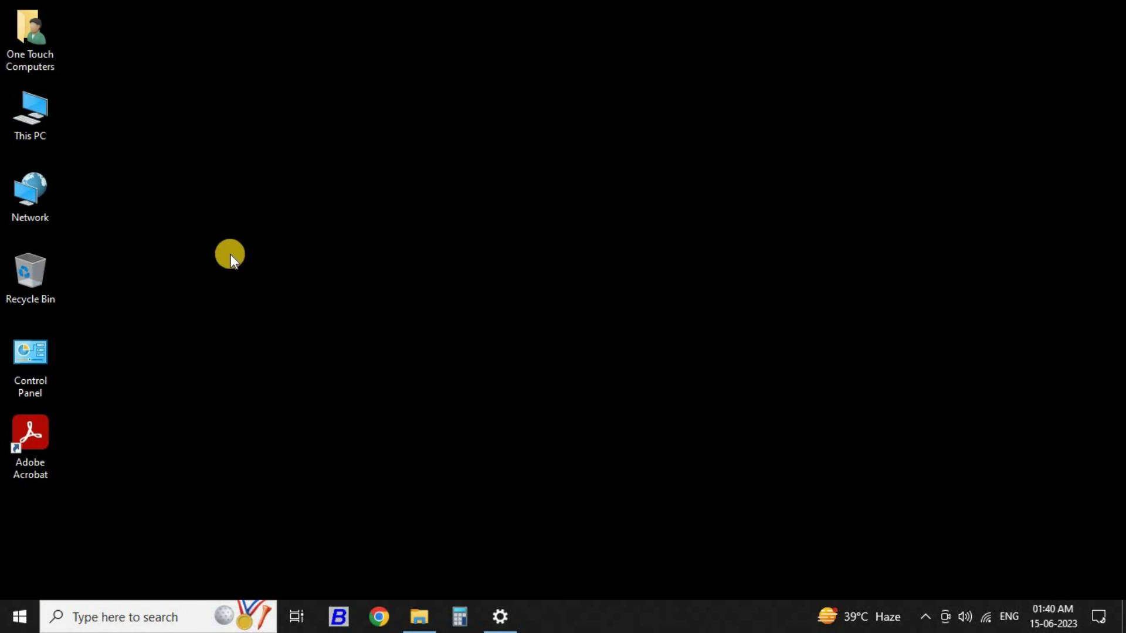
Look for a CapCut folder in Program Files (x86) on Local Disk (C:).
{"action": "double_click", "coordinate": [34, 119]}
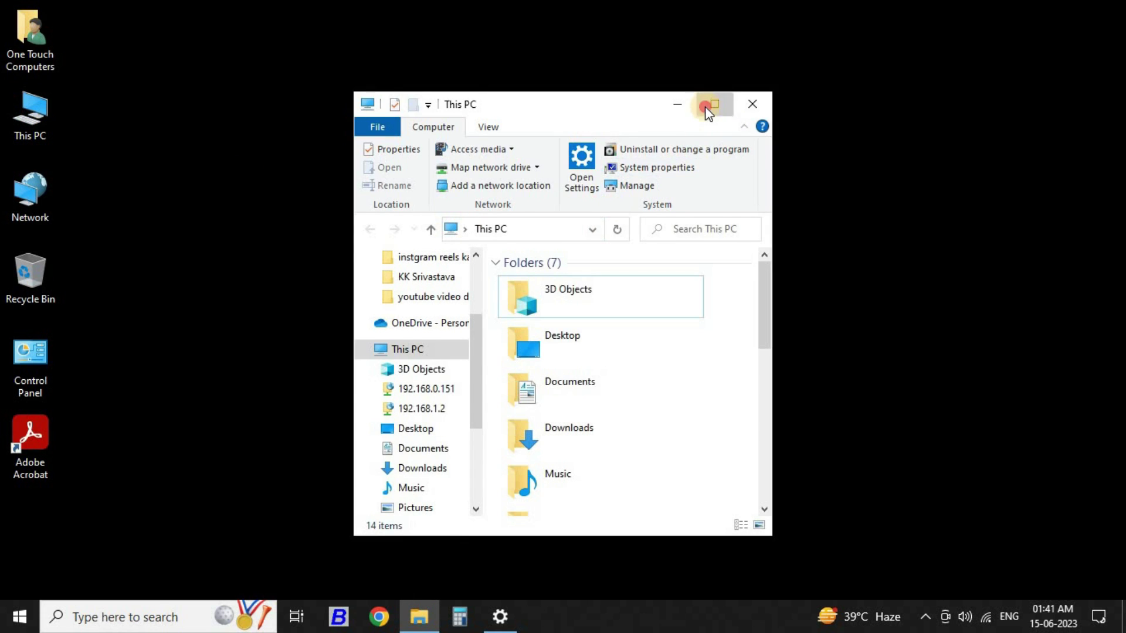
{"action": "left_click", "coordinate": [712, 104]}
{"action": "double_click", "coordinate": [442, 308]}
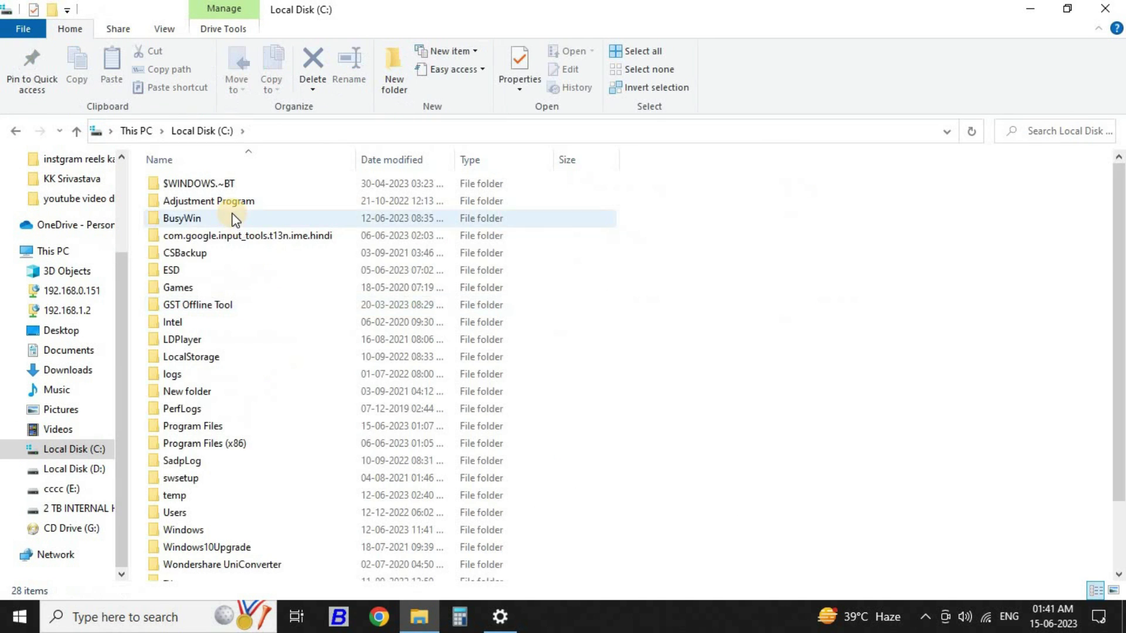
{"action": "double_click", "coordinate": [222, 444]}
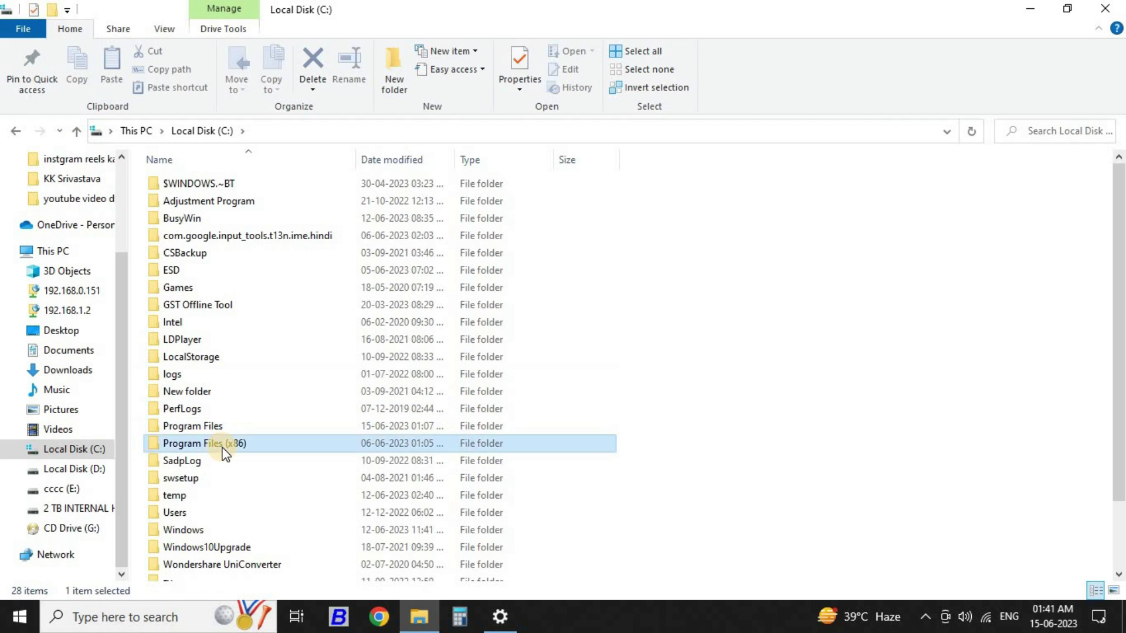
{"action": "left_click", "coordinate": [198, 376]}
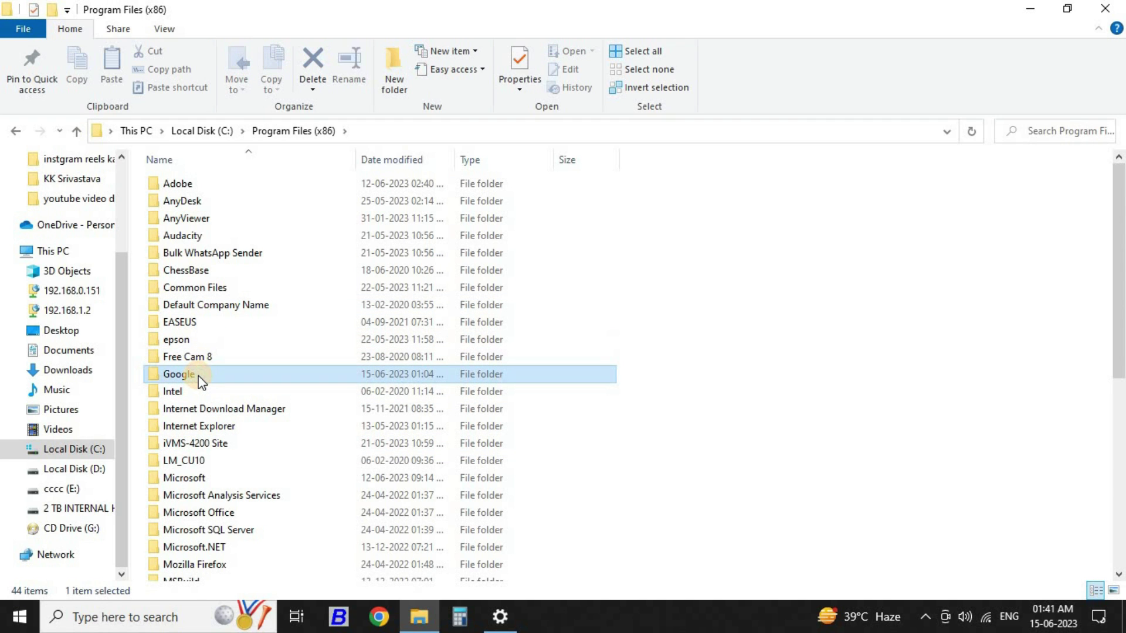
{"action": "key", "text": "c"}
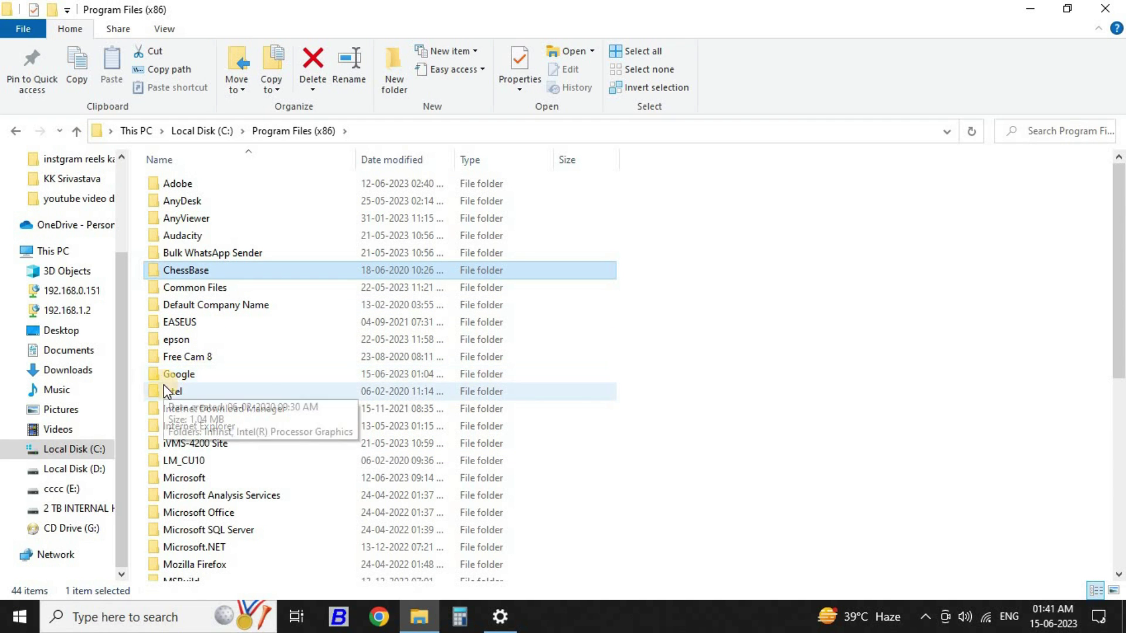
{"action": "key", "text": "c"}
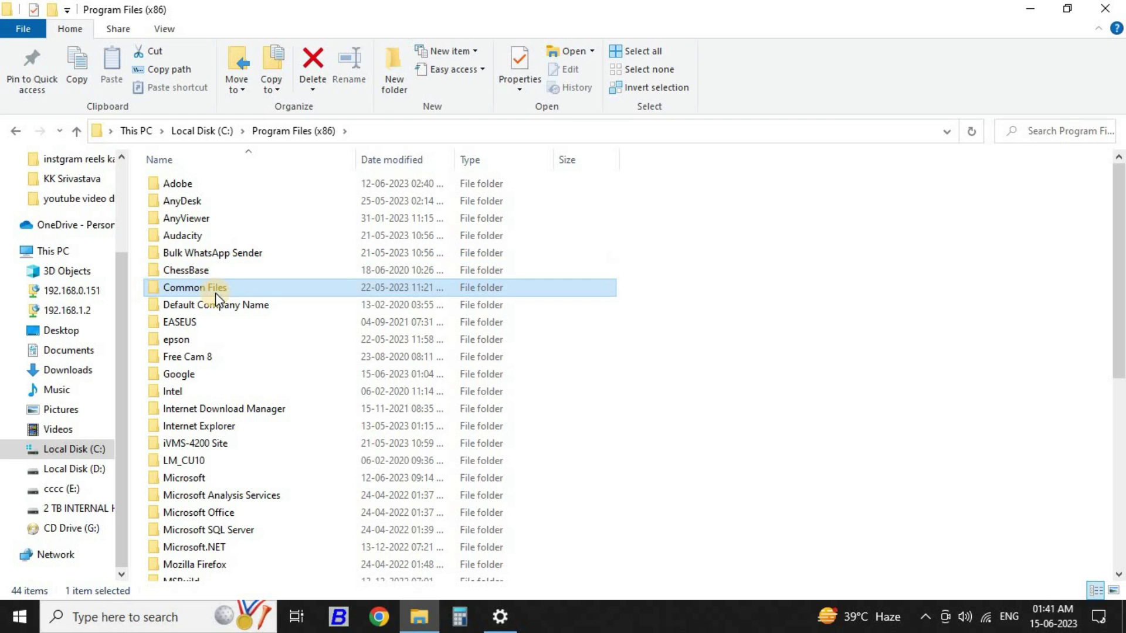
{"action": "key", "text": "c"}
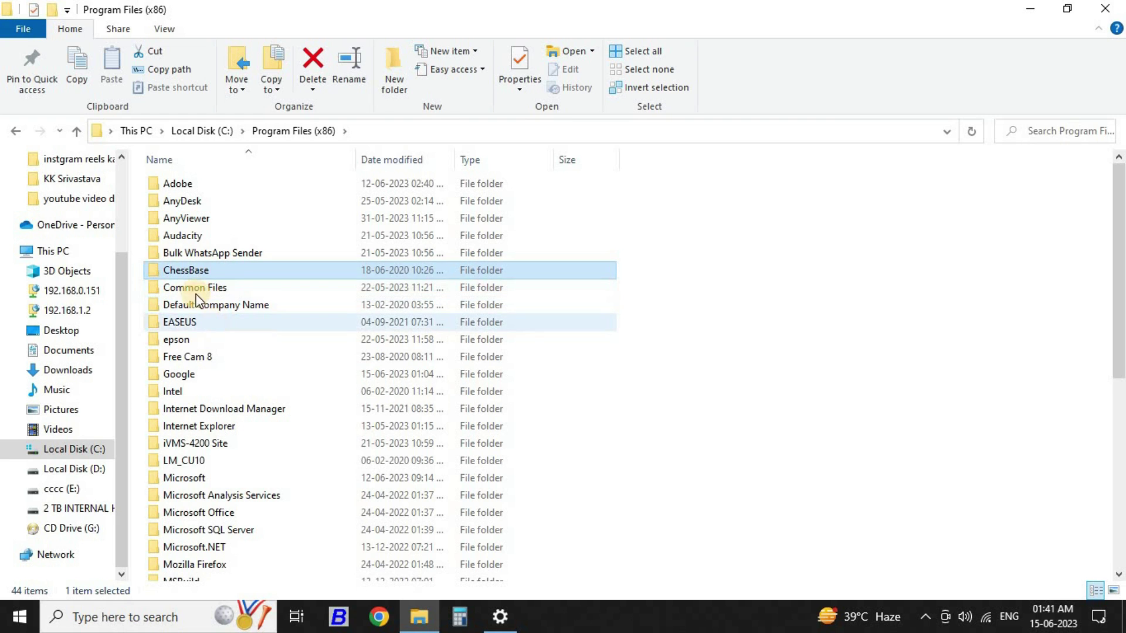
Look for a CapCut folder in Program Files on Local Disk (C:), and close the window.
{"action": "left_click", "coordinate": [16, 134]}
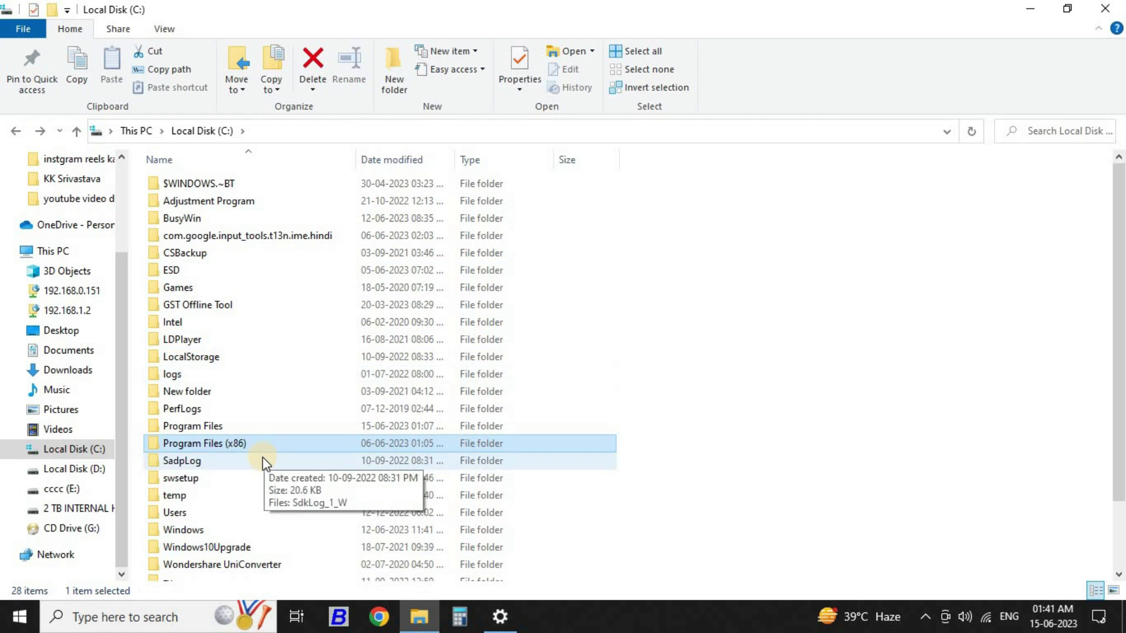
{"action": "double_click", "coordinate": [236, 426]}
{"action": "key", "text": "c"}
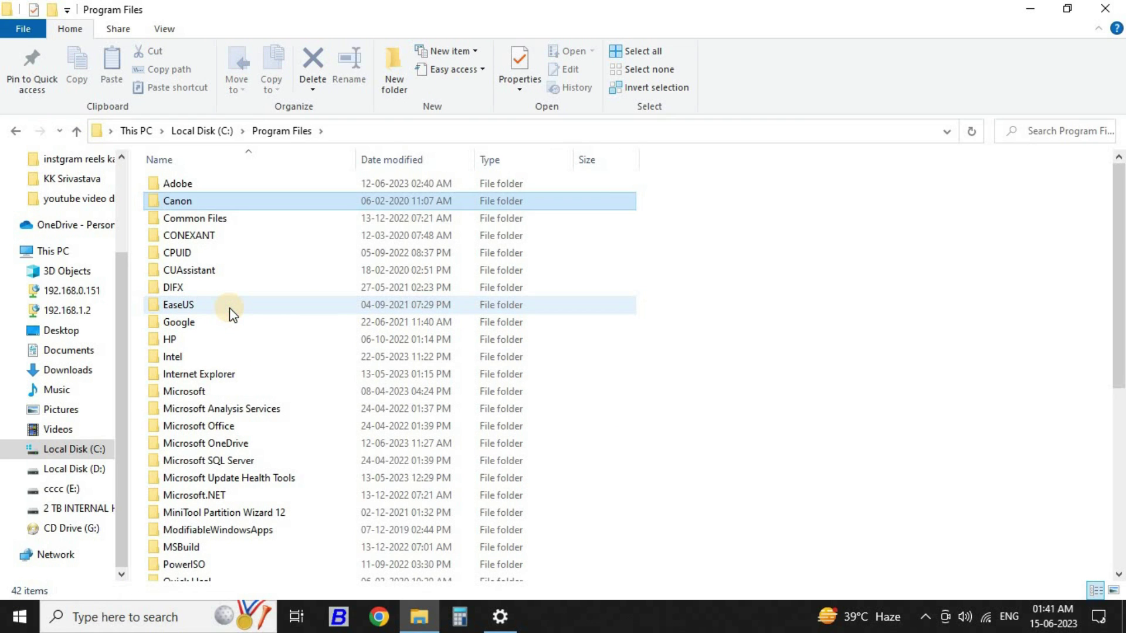
{"action": "key", "text": "c"}
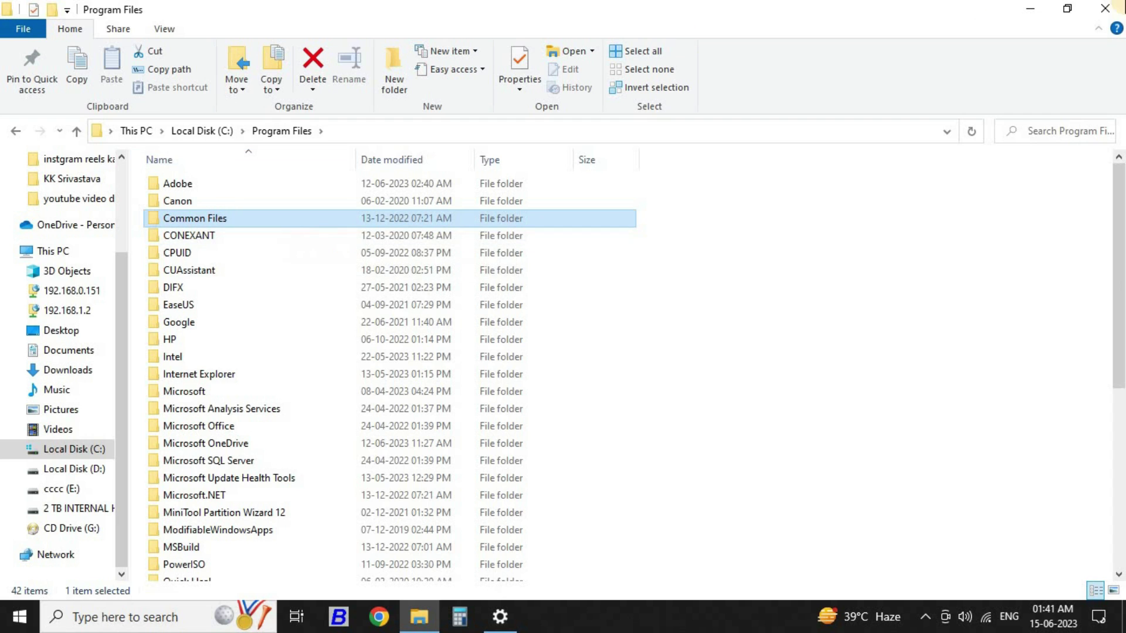
{"action": "left_click", "coordinate": [1120, 7]}
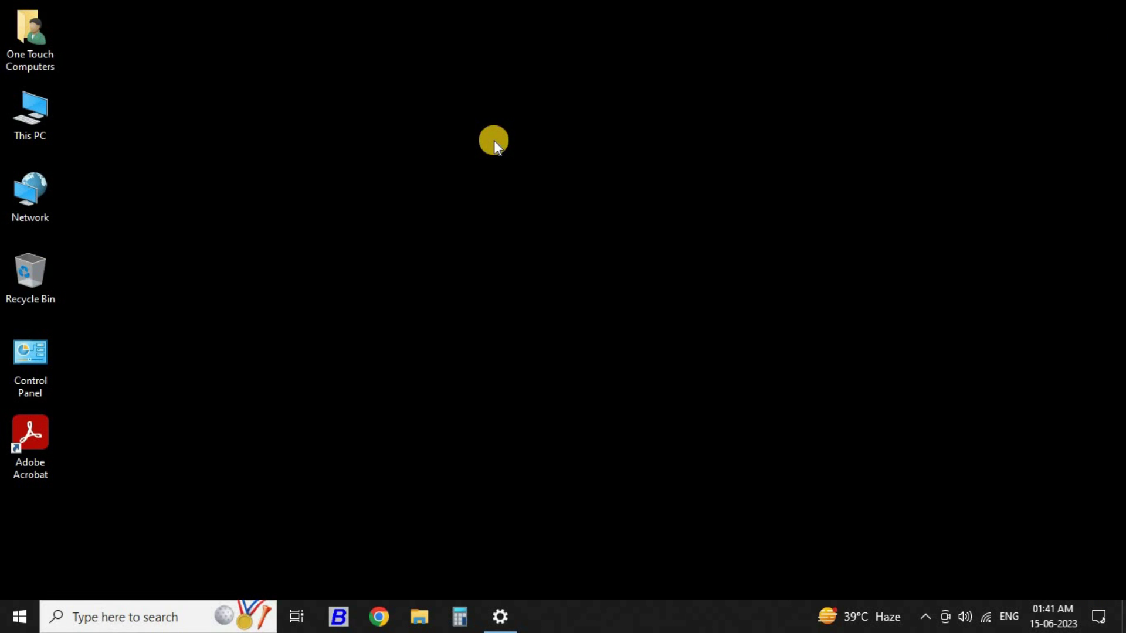
Switch to Google Chrome, search for "pc manager", and open the Microsoft PC Manager site in a new tab.
{"action": "left_click", "coordinate": [379, 616]}
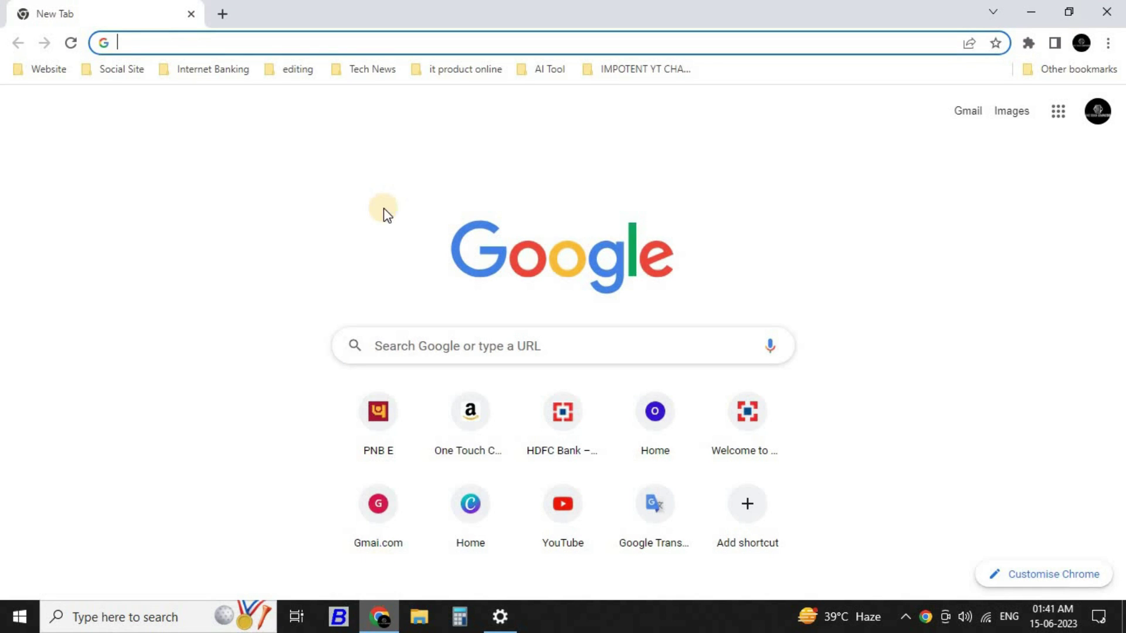
{"action": "left_click", "coordinate": [332, 46]}
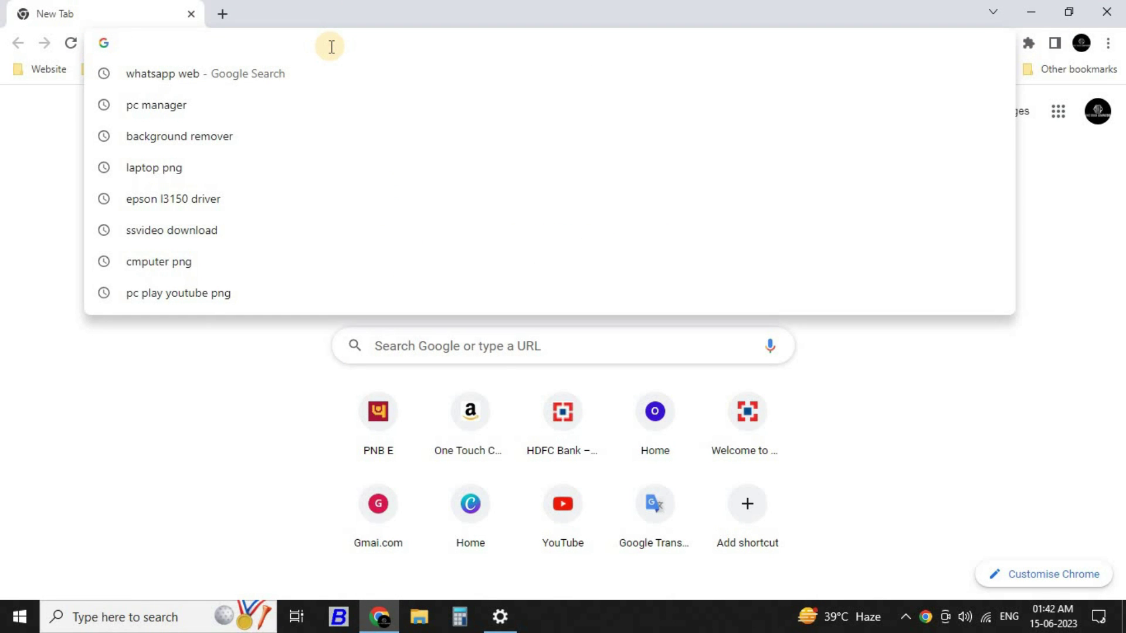
{"action": "left_click", "coordinate": [176, 105]}
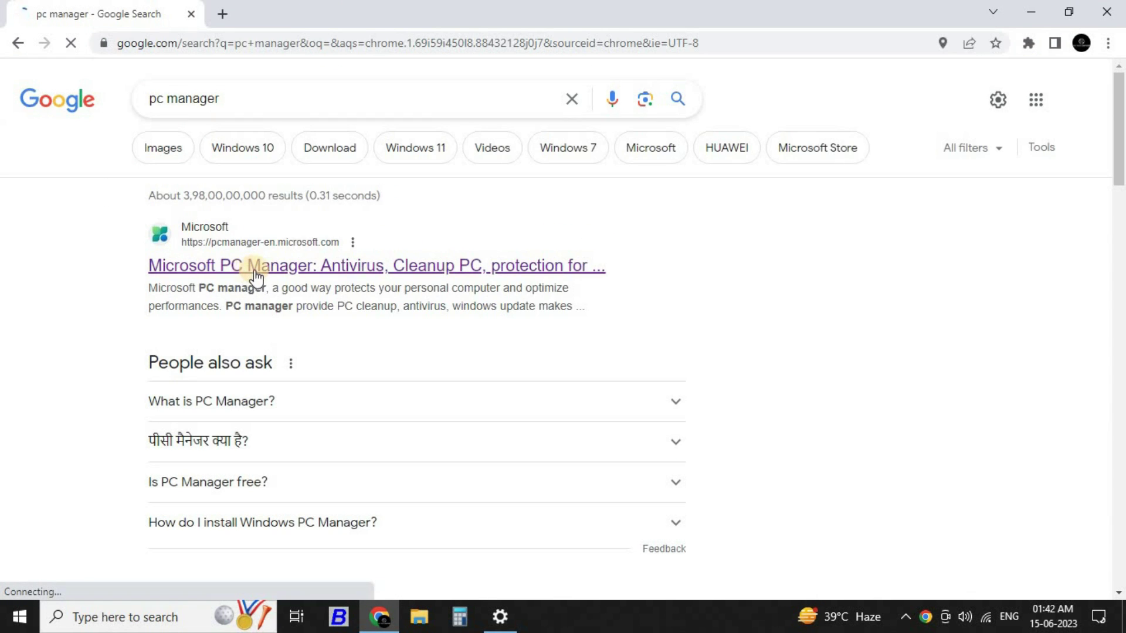
{"action": "right_click", "coordinate": [263, 274]}
{"action": "left_click", "coordinate": [294, 283]}
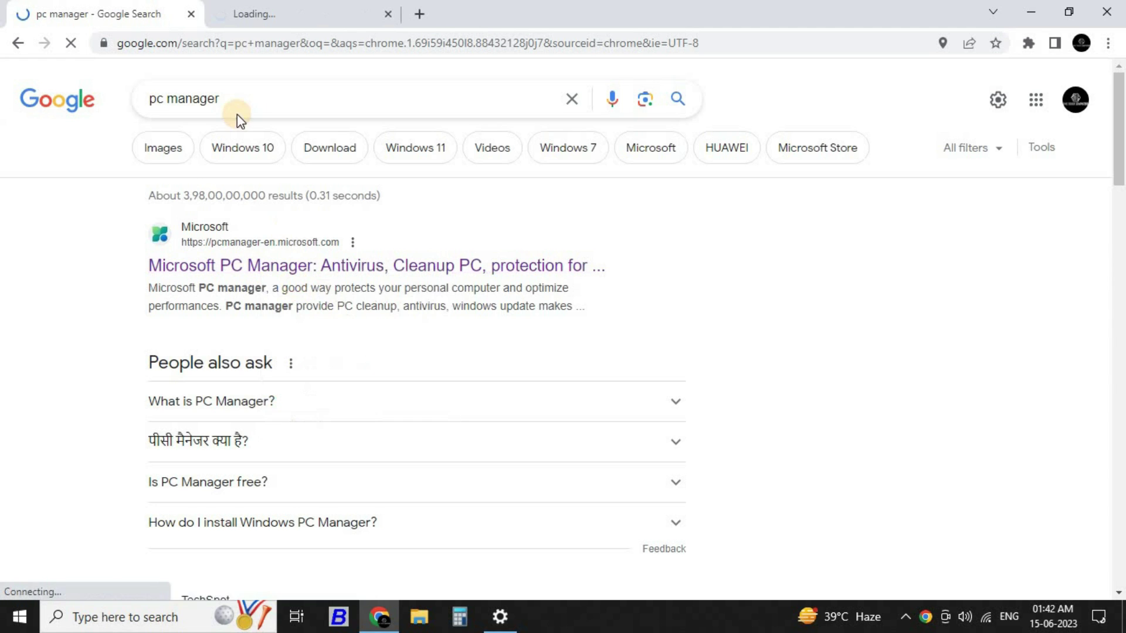
{"action": "left_click", "coordinate": [254, 2]}
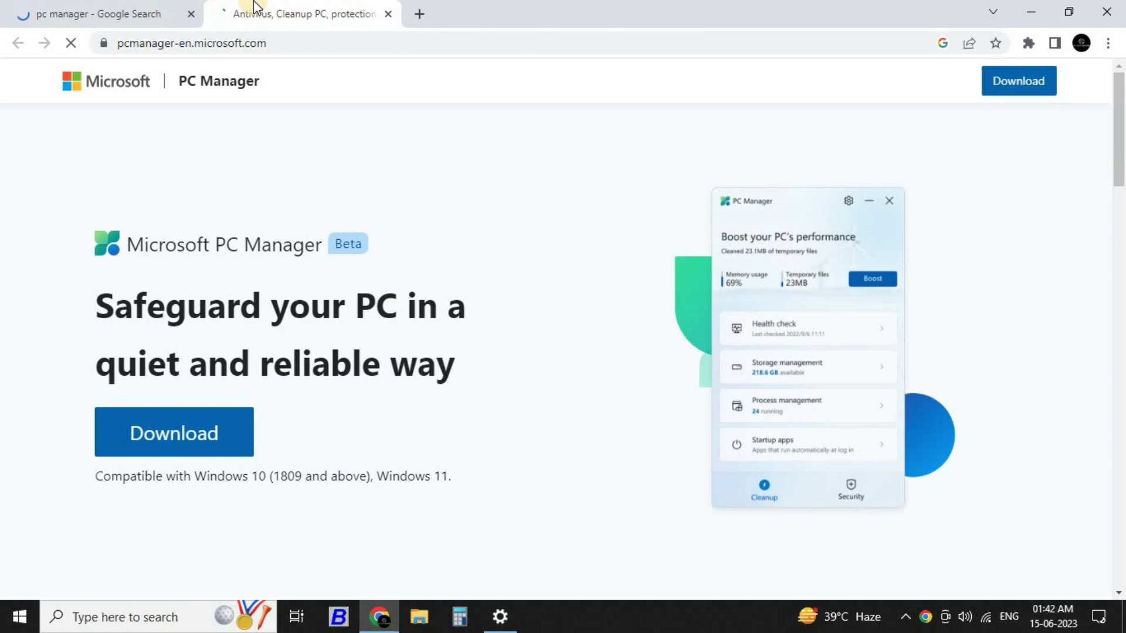
Download MSPCManagerSetup.exe and install MS PC Manager, accepting the End User License and Privacy Agreements.
{"action": "left_click", "coordinate": [184, 434]}
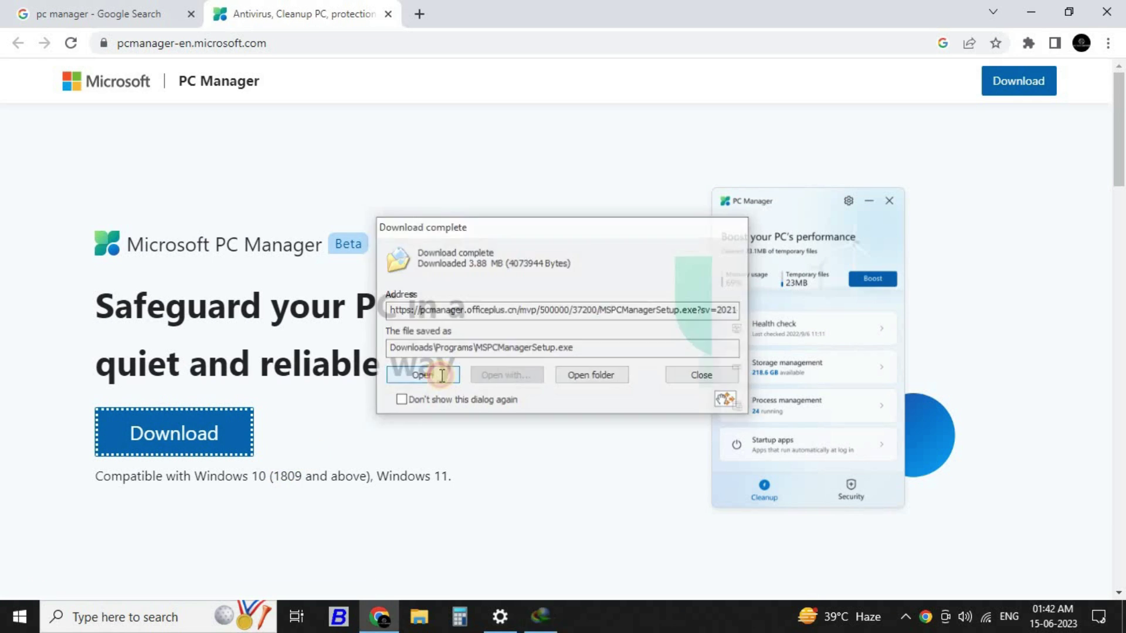
{"action": "left_click", "coordinate": [439, 373]}
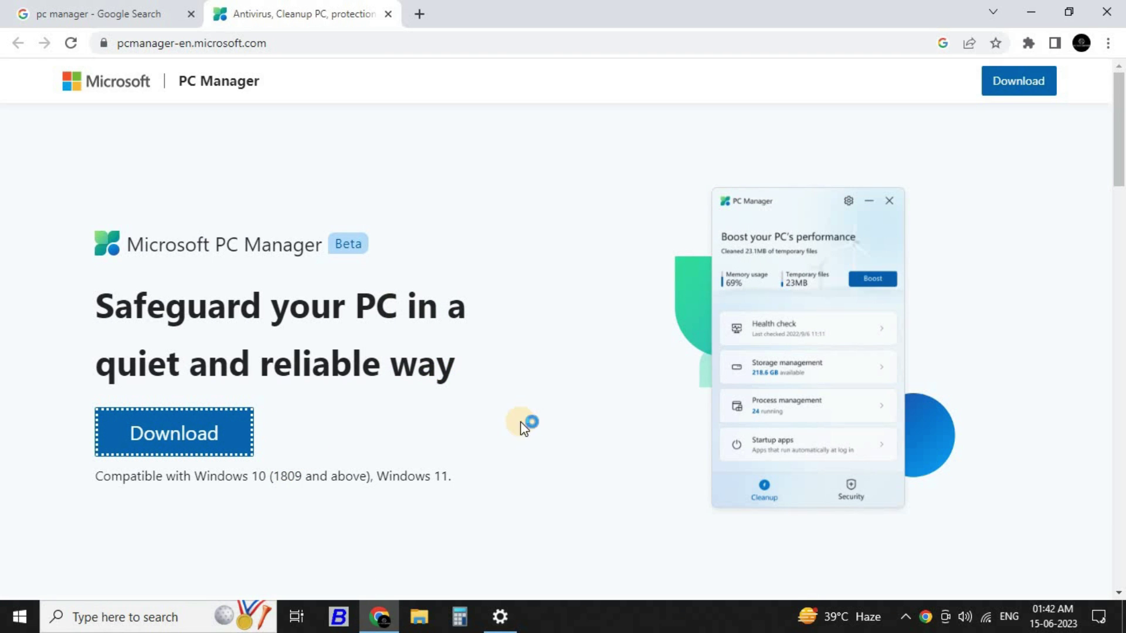
{"action": "left_click", "coordinate": [1031, 11]}
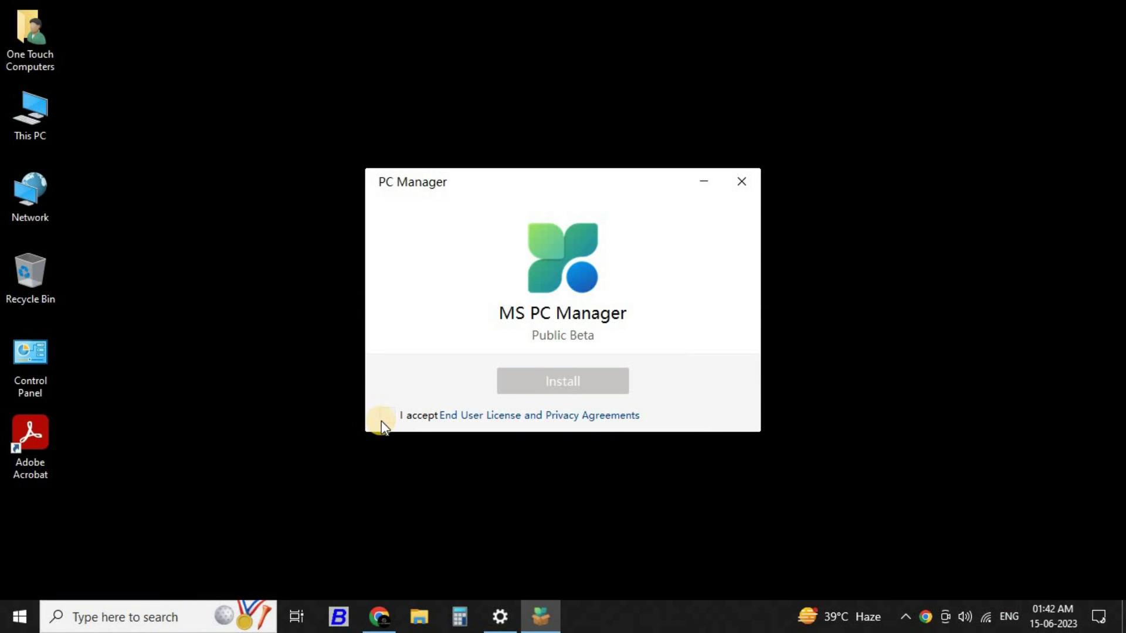
{"action": "left_click", "coordinate": [389, 419]}
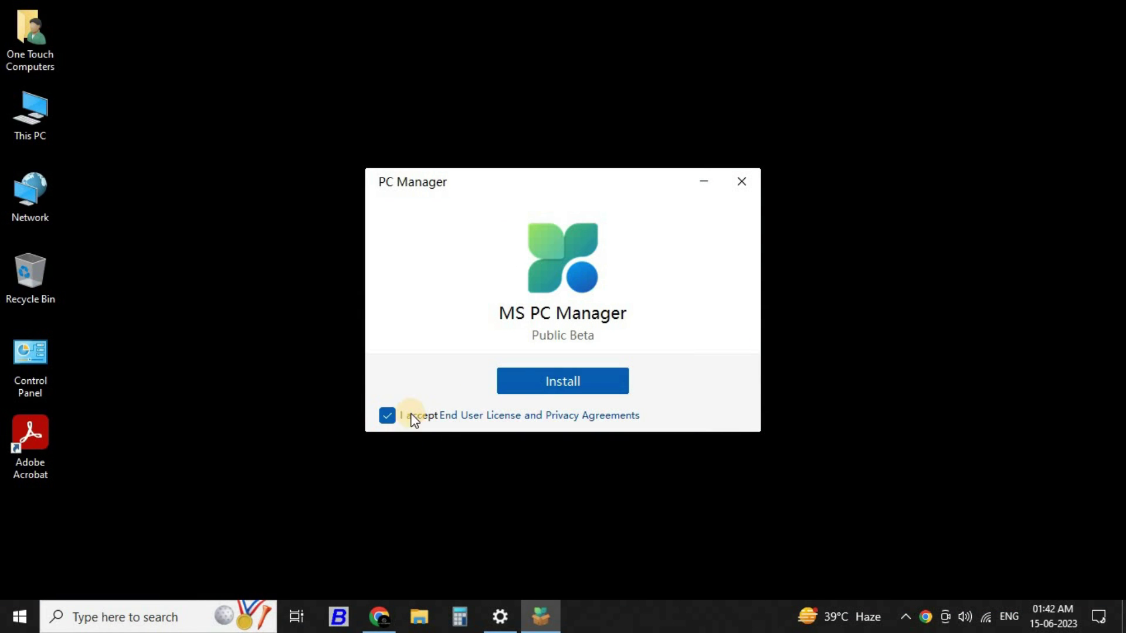
{"action": "left_click", "coordinate": [536, 380]}
{"action": "right_click", "coordinate": [964, 210]}
{"action": "left_click", "coordinate": [967, 216]}
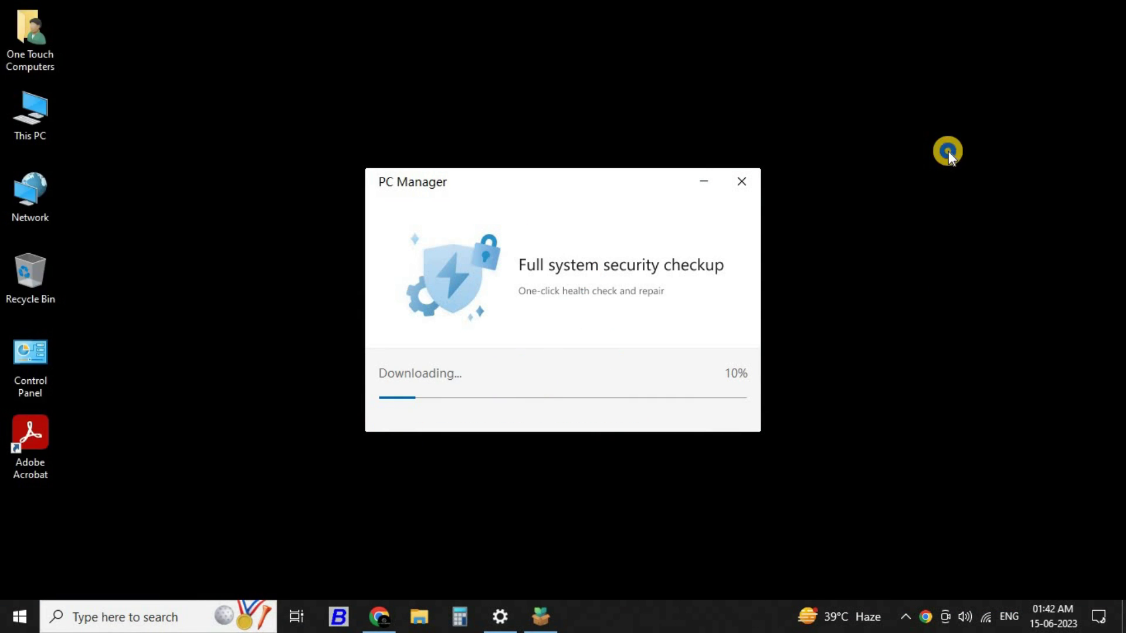
{"action": "right_click", "coordinate": [949, 150]}
{"action": "left_click", "coordinate": [972, 201]}
{"action": "left_click_drag", "start_coordinate": [361, 163], "coordinate": [770, 439]}
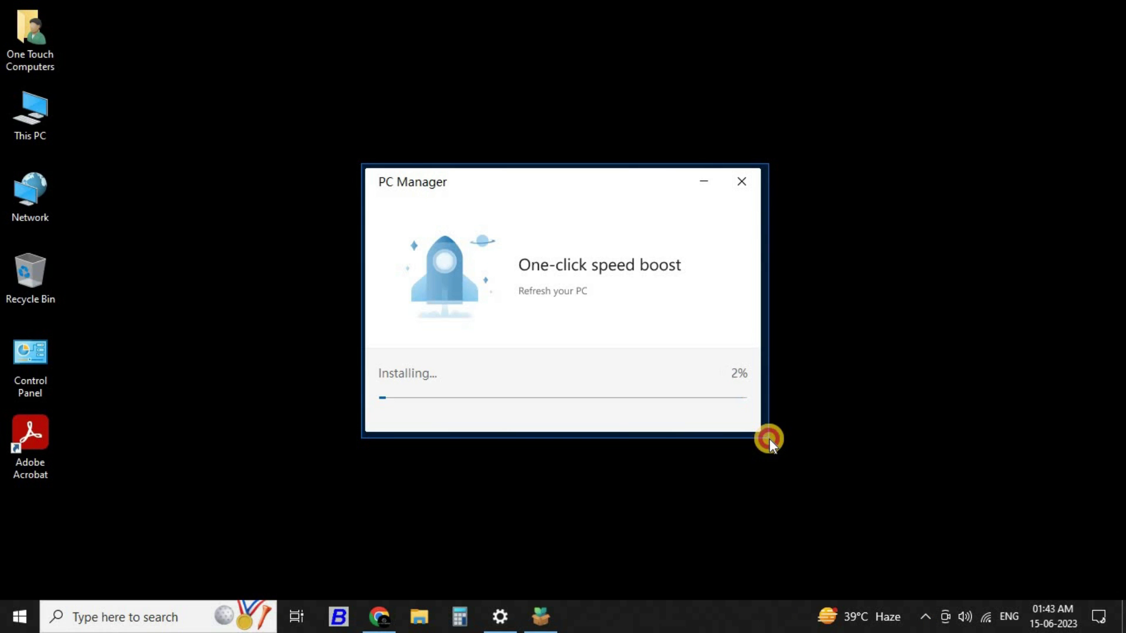
{"action": "mouse_move", "coordinate": [770, 439]}
{"action": "left_mouse_down"}
{"action": "mouse_move", "coordinate": [686, 402]}
{"action": "mouse_move", "coordinate": [766, 457]}
{"action": "mouse_move", "coordinate": [784, 462]}
{"action": "mouse_move", "coordinate": [780, 449]}
{"action": "left_mouse_up"}
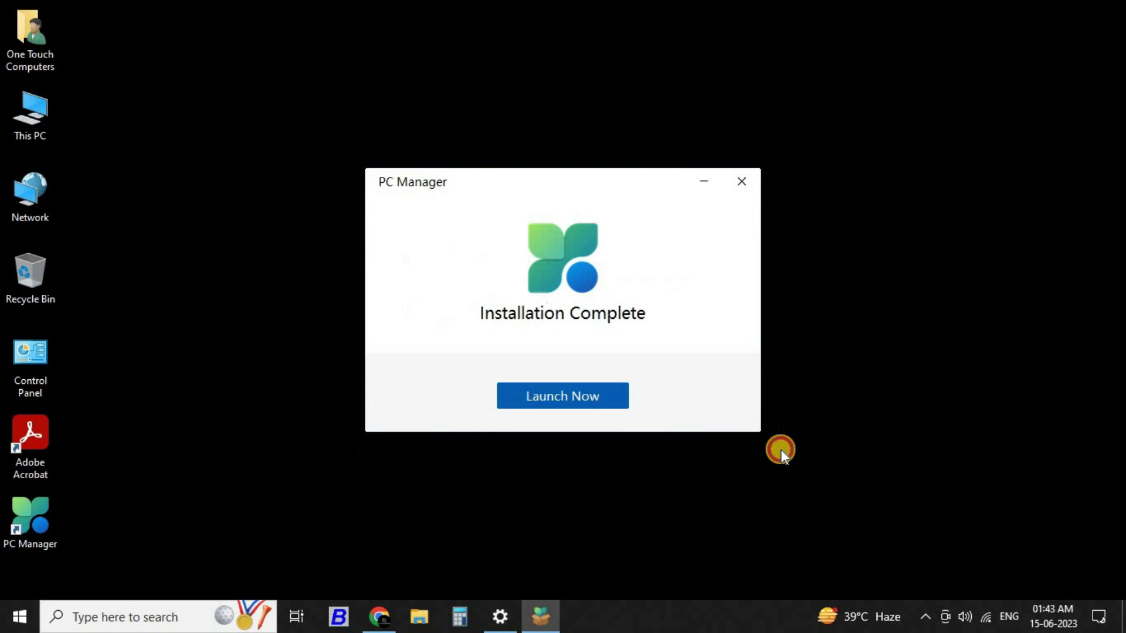
Launch PC Manager to boost the PC's performance, and run a health check without proceeding with its suggested actions.
{"action": "left_click", "coordinate": [589, 398]}
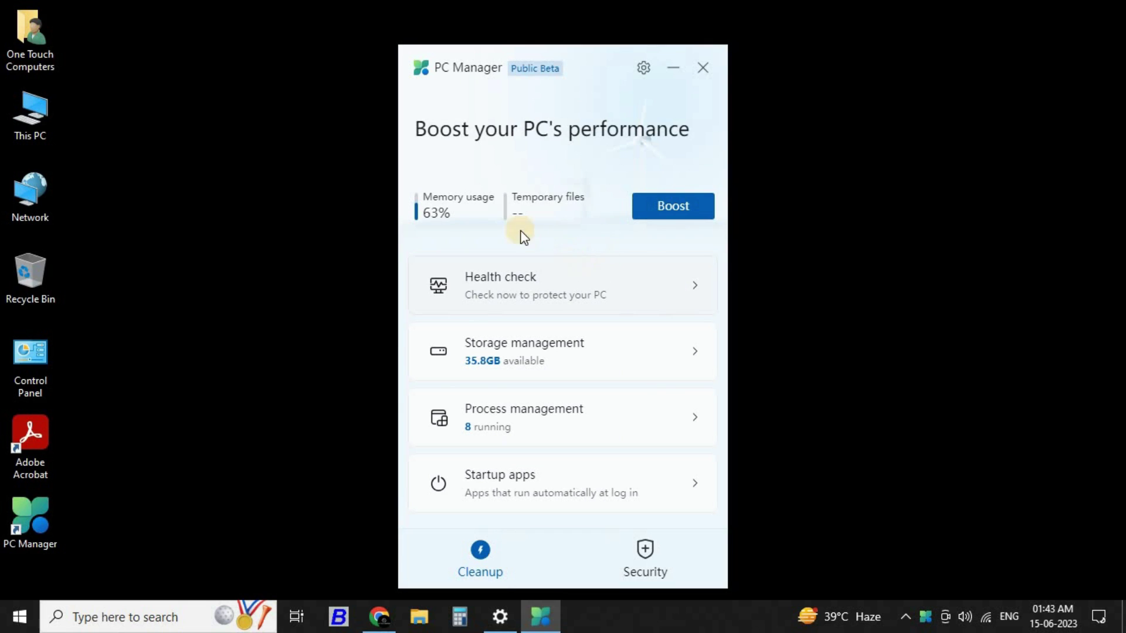
{"action": "left_click", "coordinate": [673, 212]}
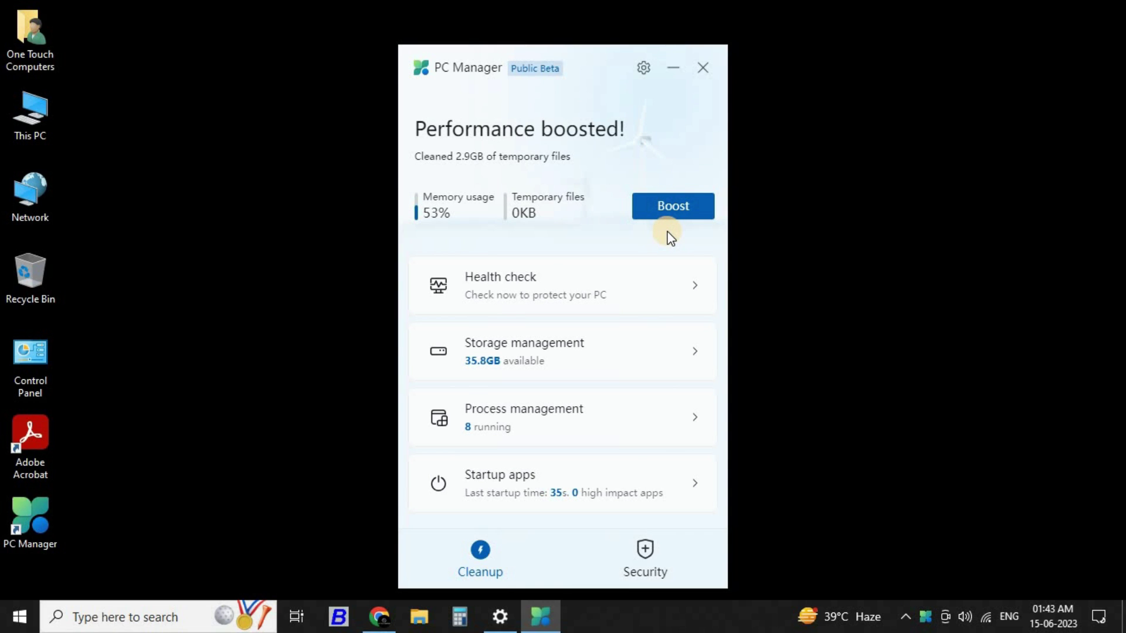
{"action": "left_click", "coordinate": [537, 290]}
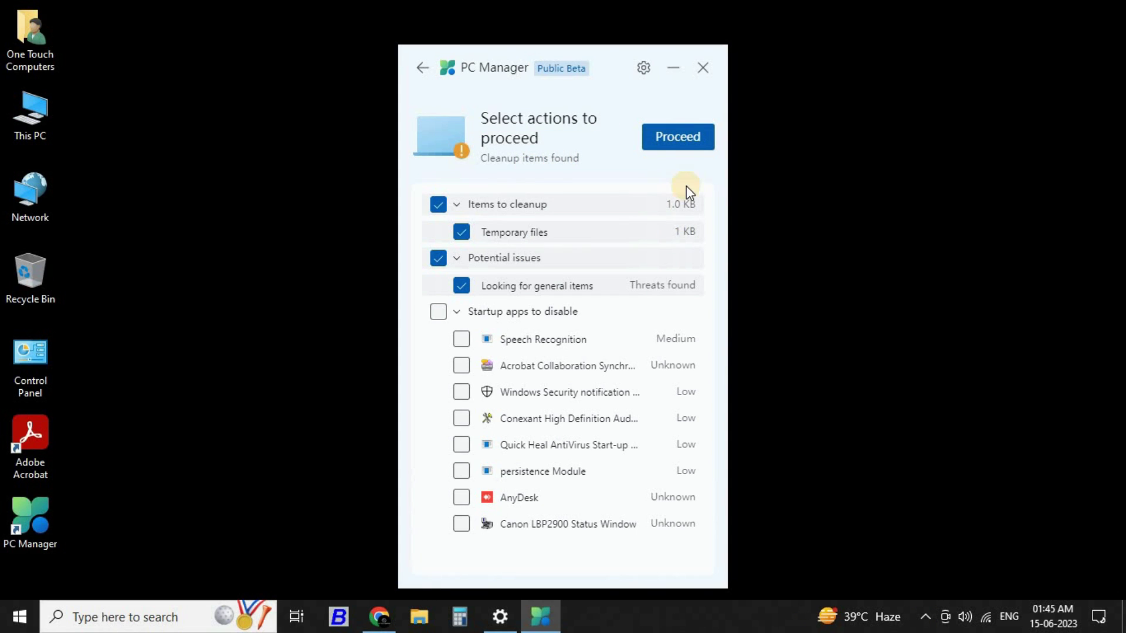
{"action": "left_click", "coordinate": [420, 70]}
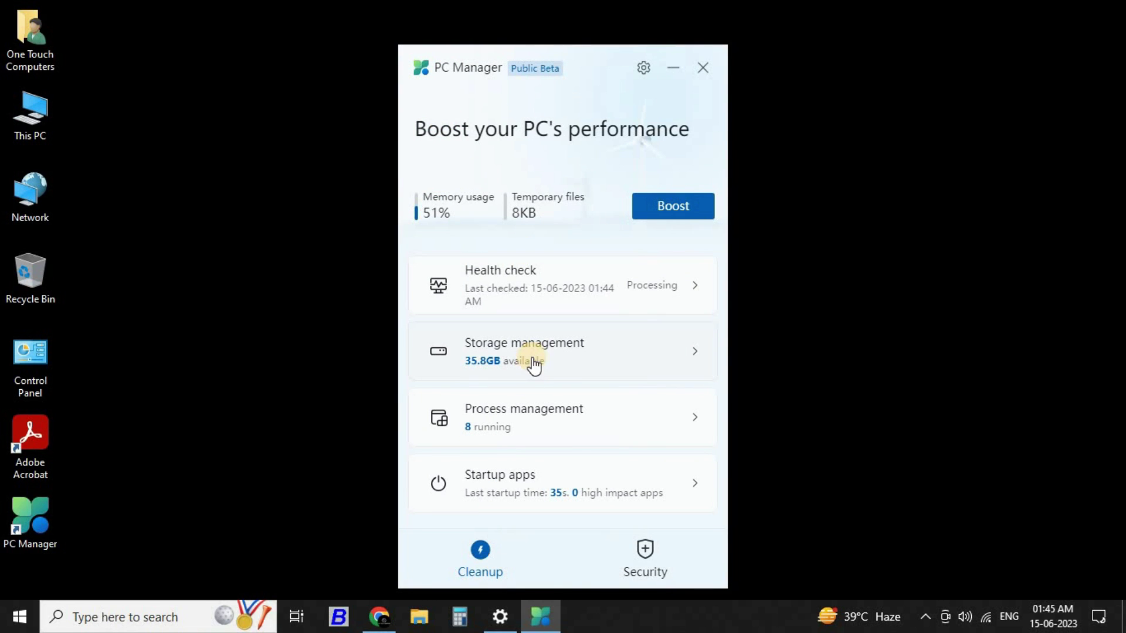
Run a Deep cleanup from Storage management with the preselected system cleanup and web cache items.
{"action": "left_click", "coordinate": [557, 369]}
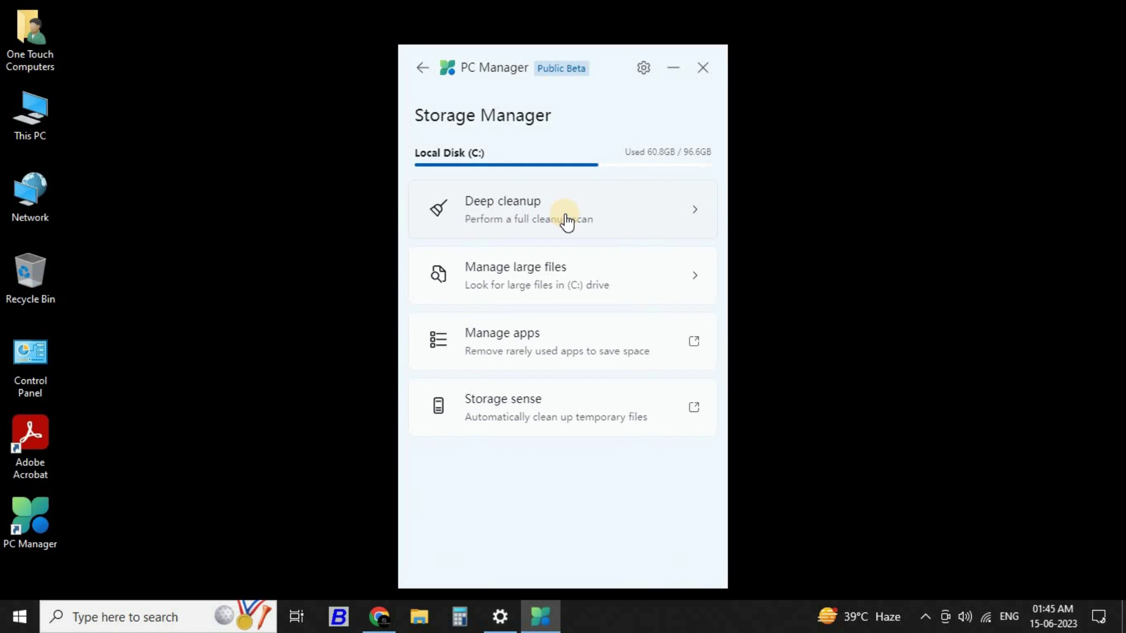
{"action": "left_click", "coordinate": [536, 211]}
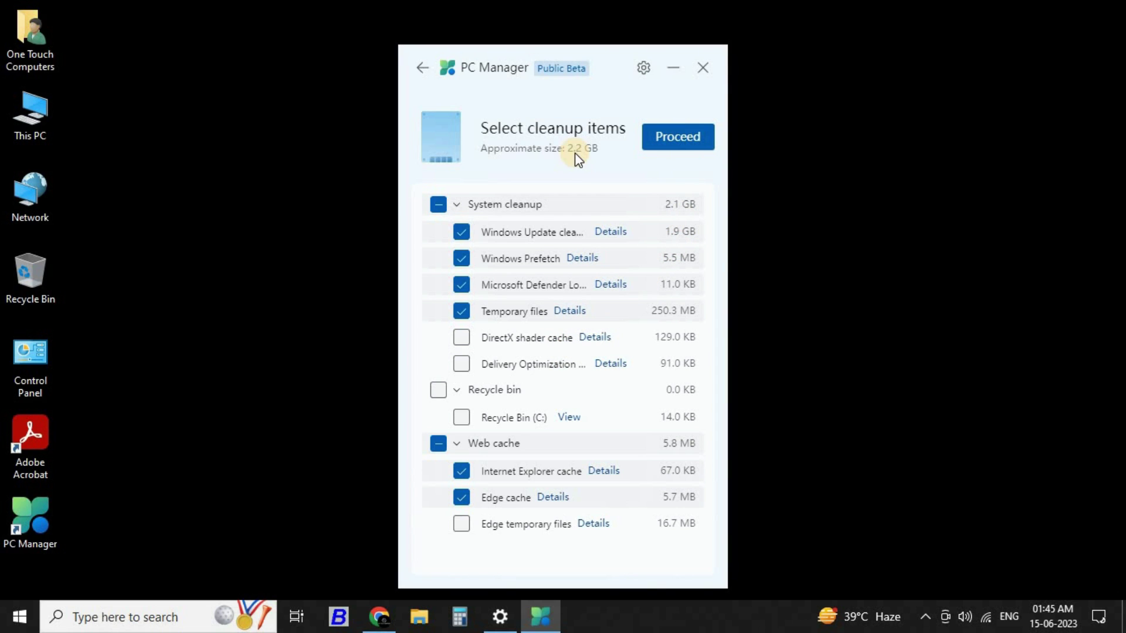
{"action": "left_click", "coordinate": [673, 141]}
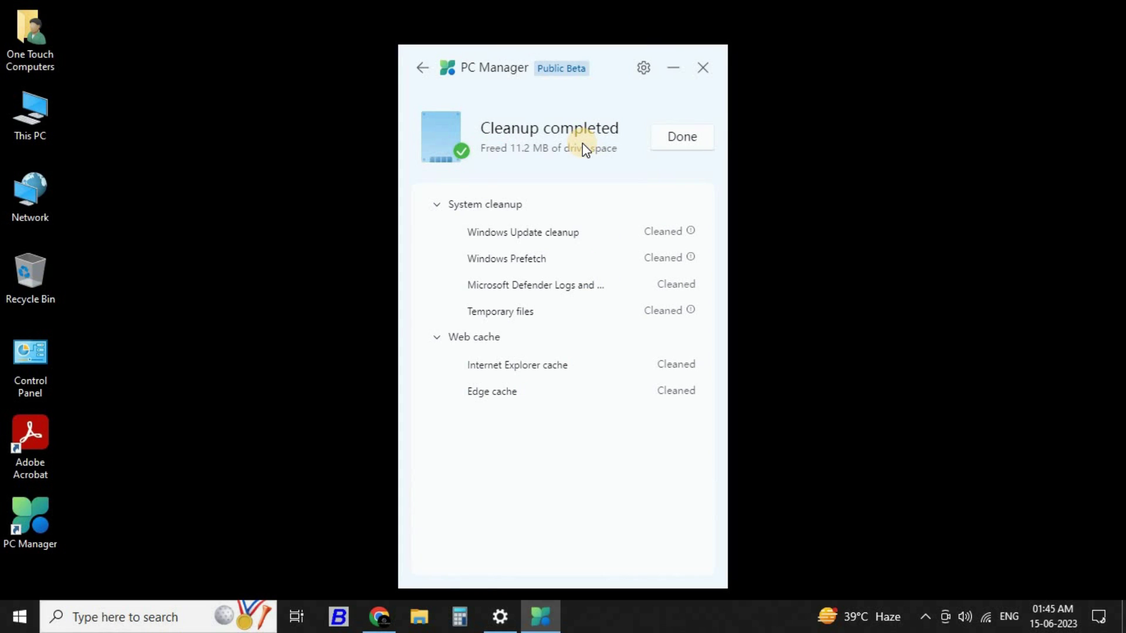
{"action": "left_click", "coordinate": [682, 138]}
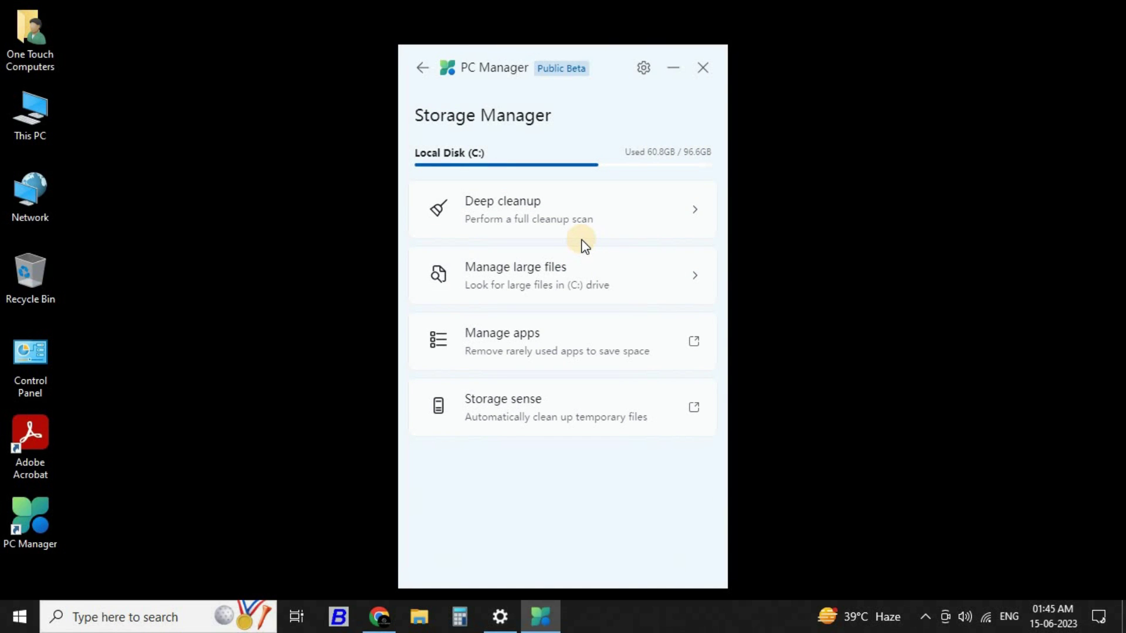
Search the C: drive for files of all types larger than 50 MB, view them in File Explorer, and return to Storage Manager.
{"action": "left_click", "coordinate": [554, 286]}
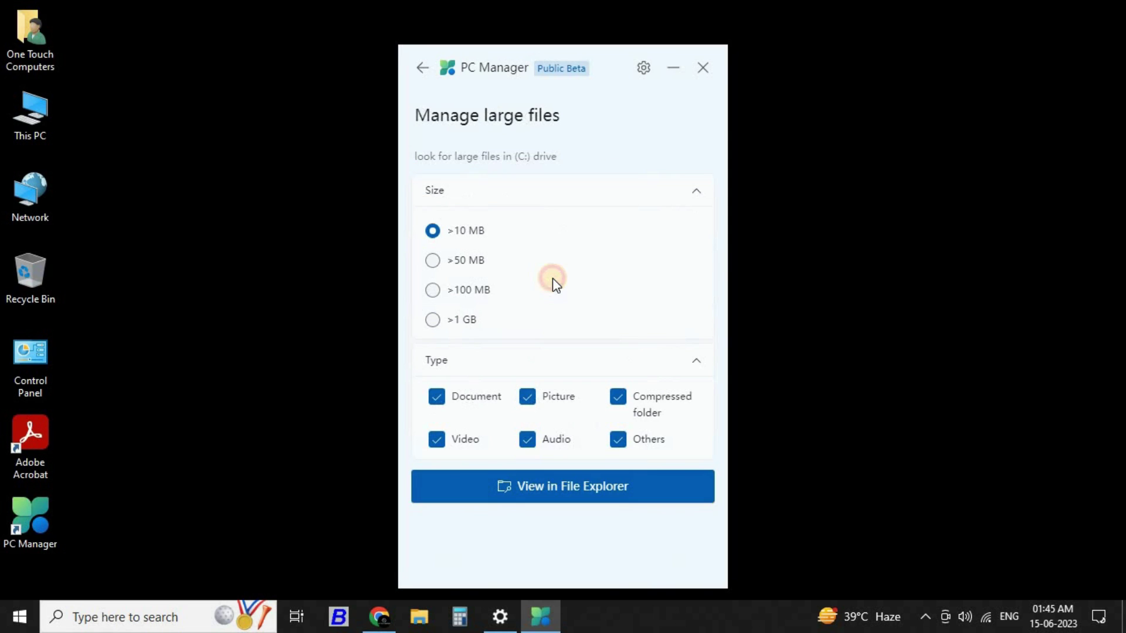
{"action": "left_click", "coordinate": [452, 320]}
{"action": "left_click", "coordinate": [441, 332]}
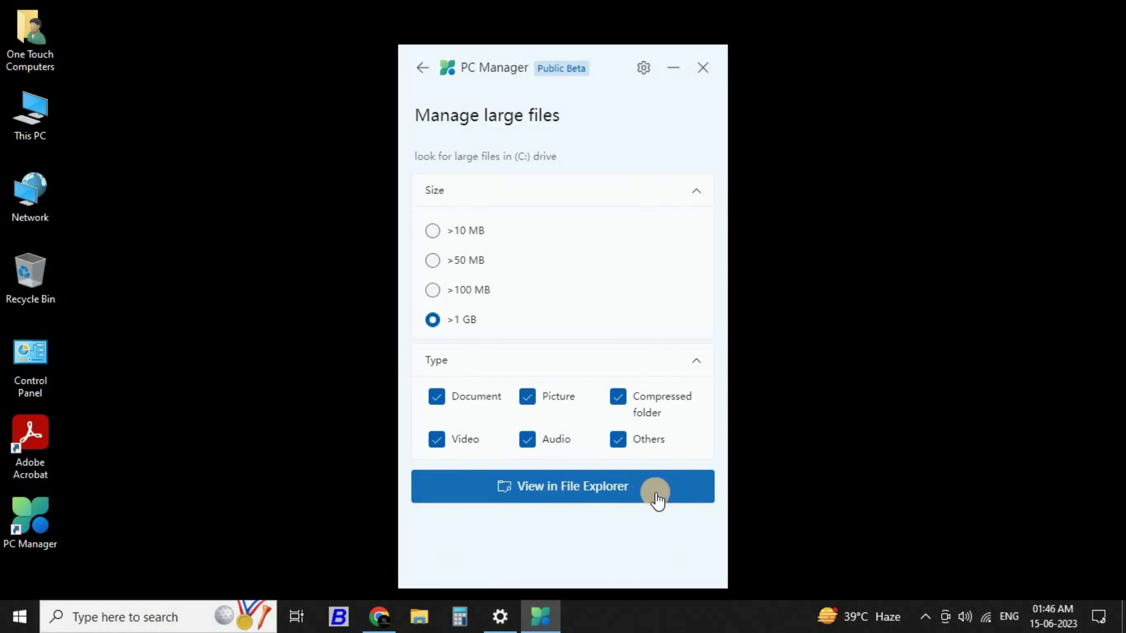
{"action": "left_click", "coordinate": [435, 268]}
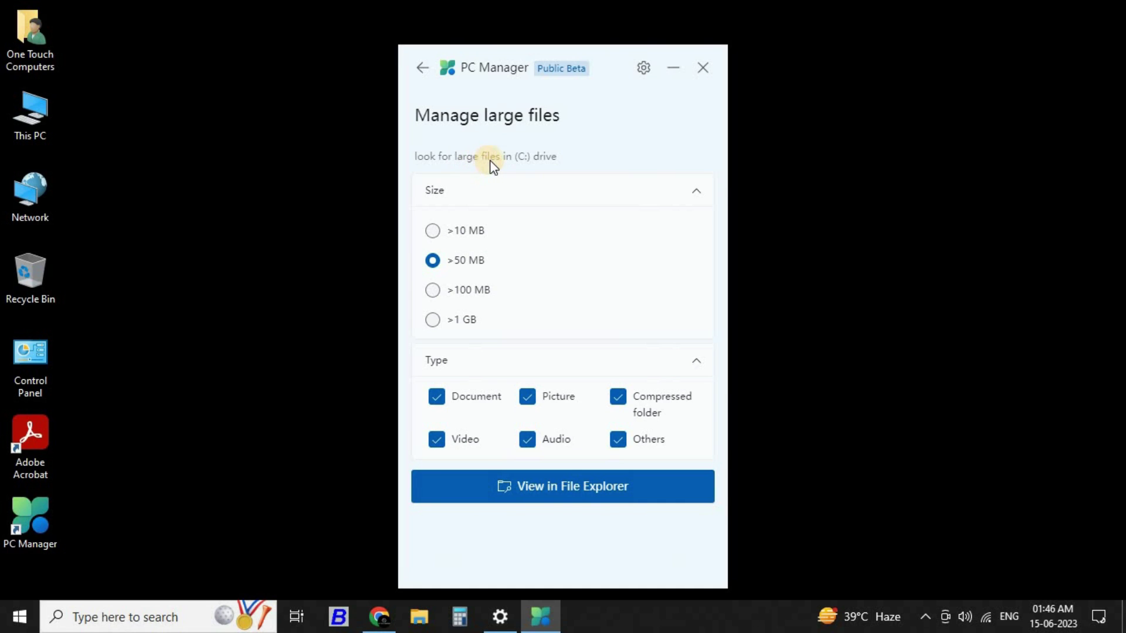
{"action": "left_click", "coordinate": [572, 497]}
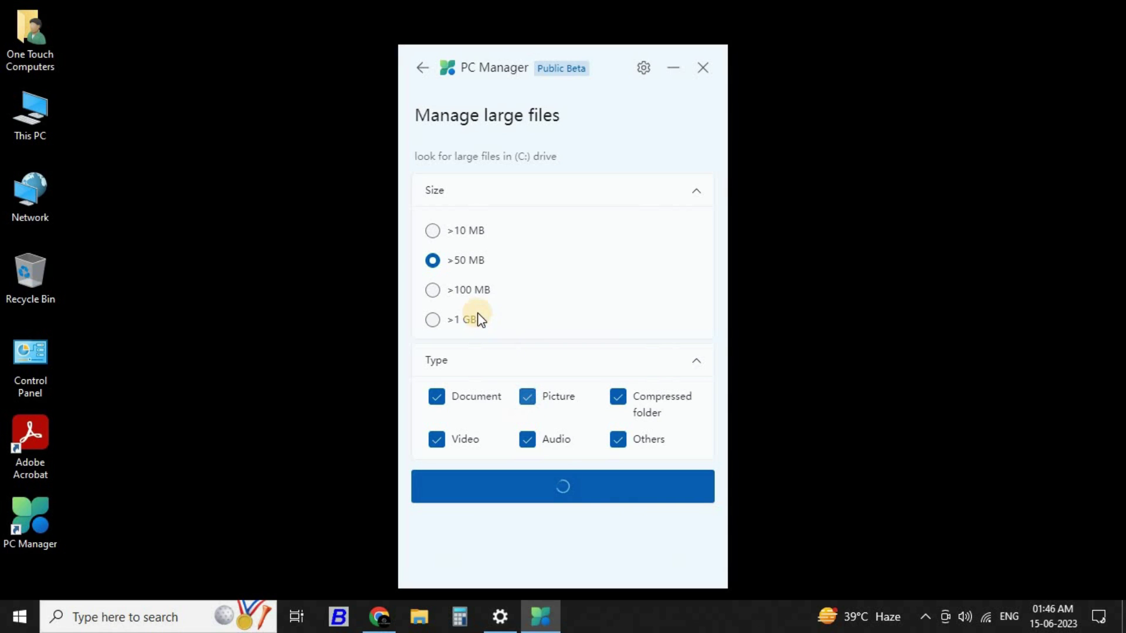
{"action": "left_click", "coordinate": [472, 292]}
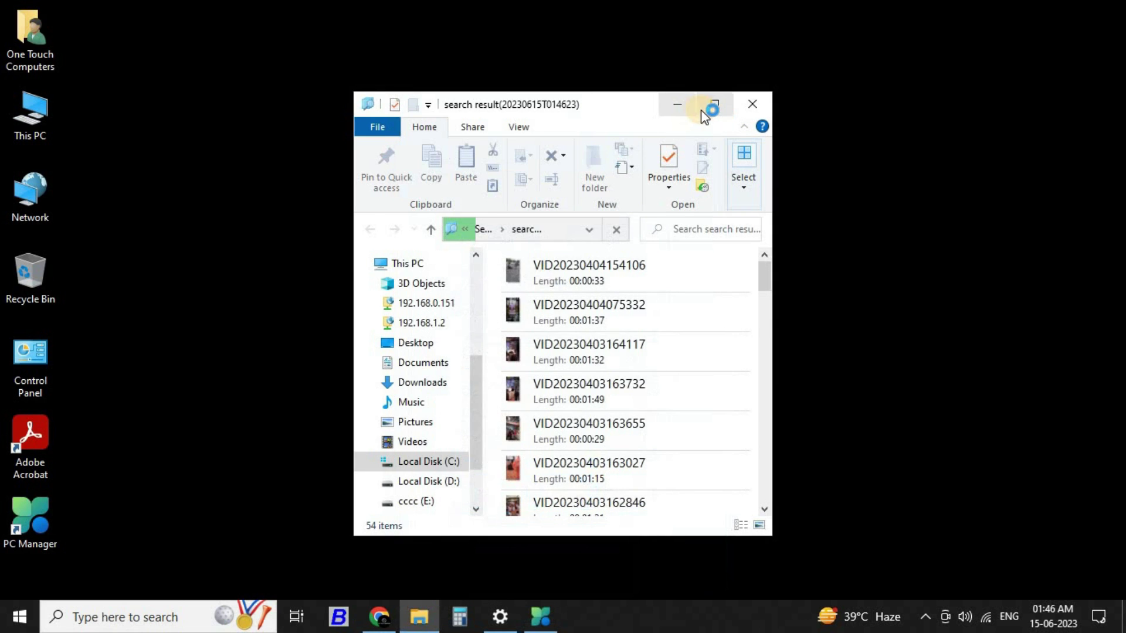
{"action": "left_click", "coordinate": [713, 111]}
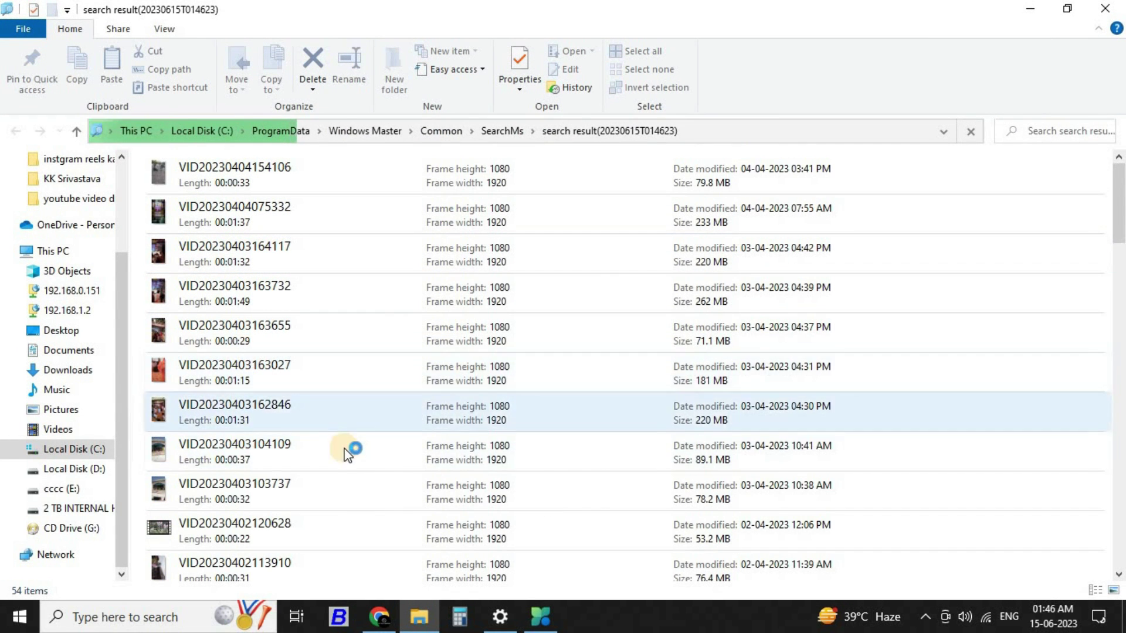
{"action": "left_click", "coordinate": [1105, 8]}
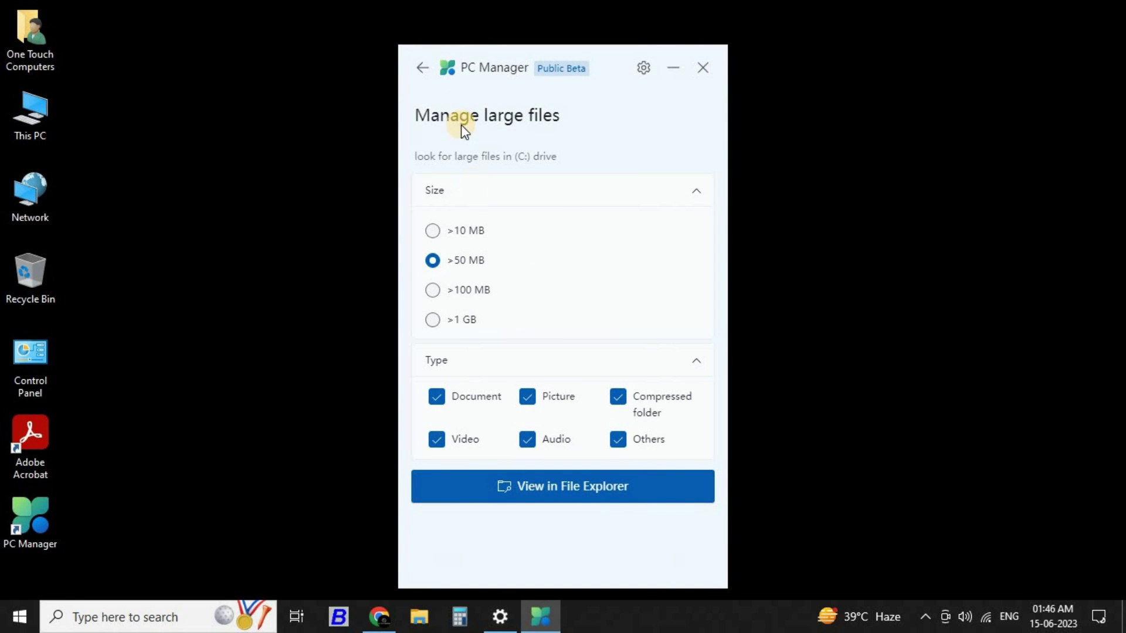
{"action": "left_click", "coordinate": [421, 70]}
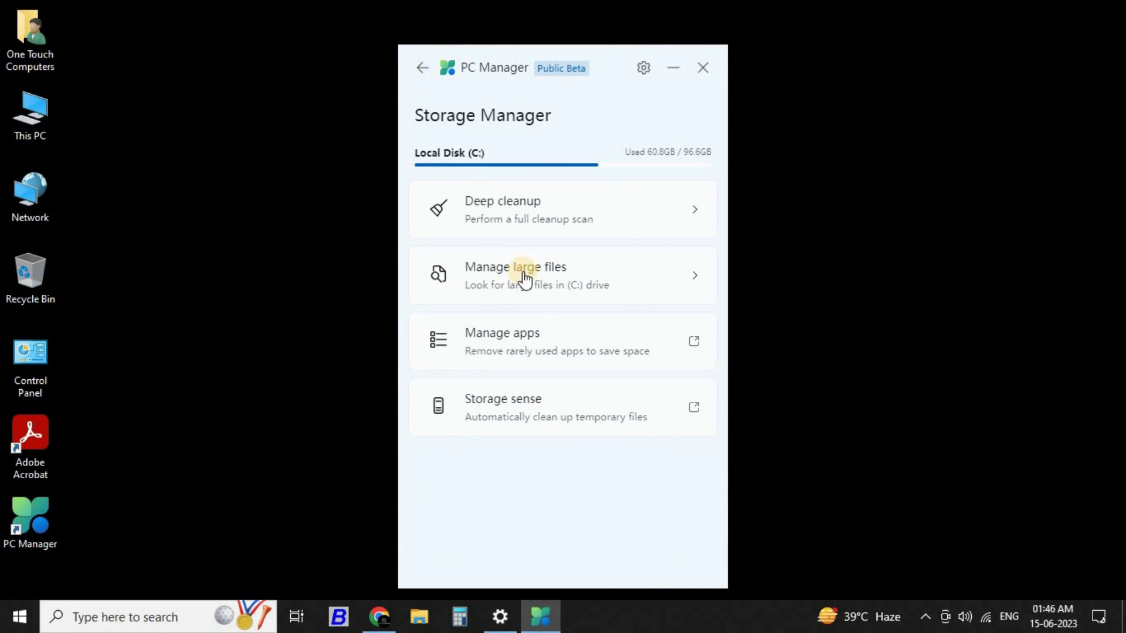
Look at the Manage apps and Storage sense options in Storage Manager, and return to the Cleanup overview.
{"action": "left_click", "coordinate": [532, 355]}
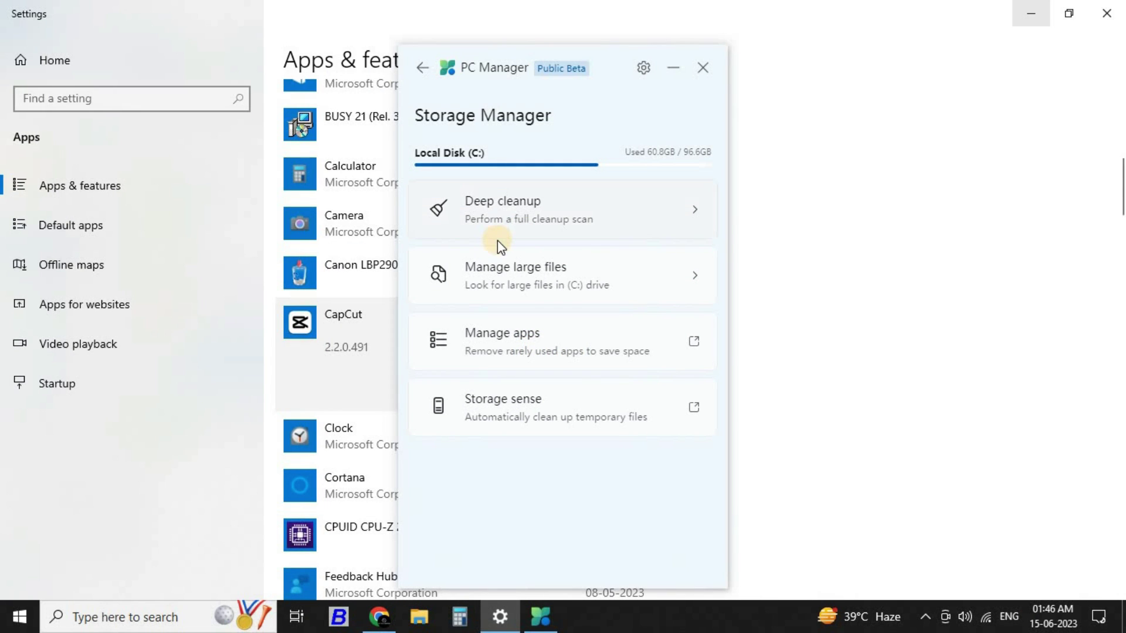
{"action": "scroll", "coordinate": [330, 351], "scroll_direction": "up", "scroll_amount": 10}
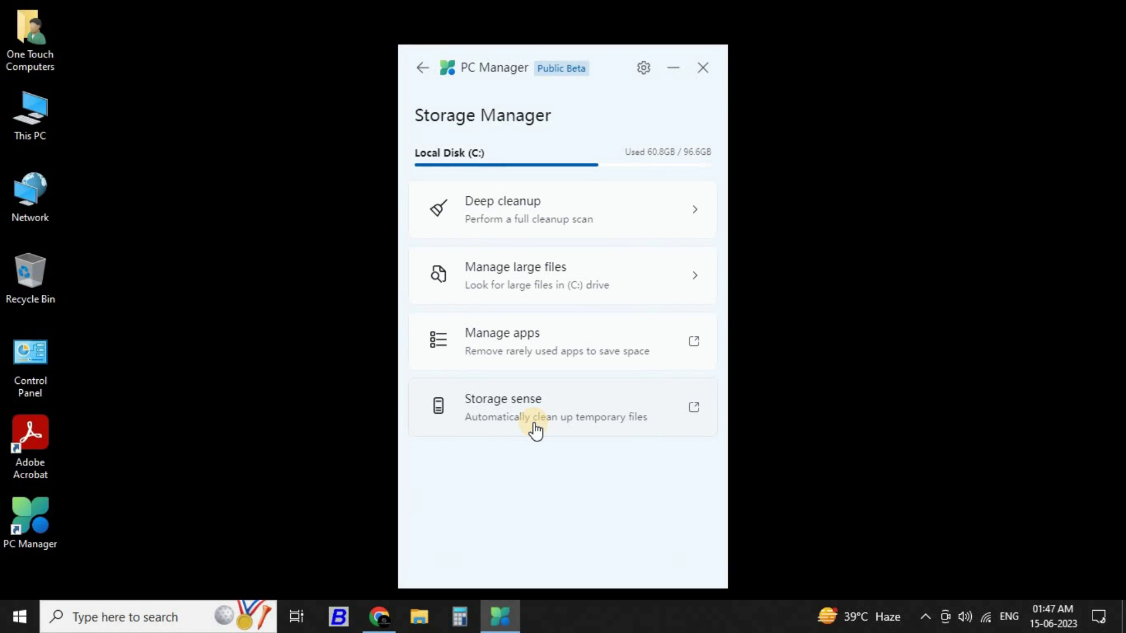
{"action": "left_click", "coordinate": [535, 430]}
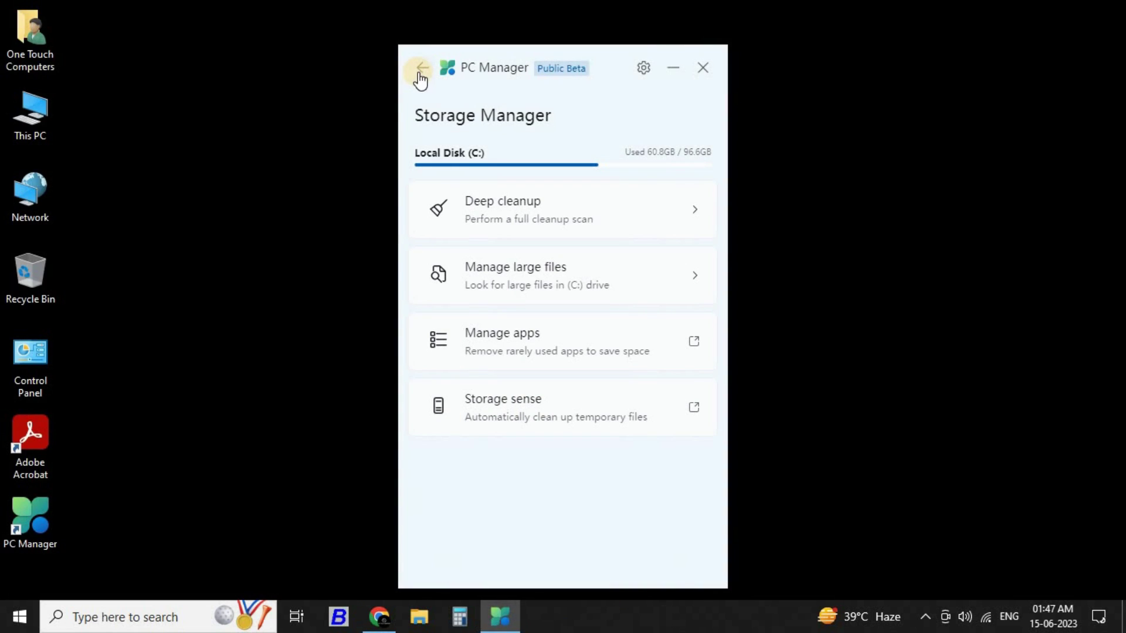
{"action": "left_click", "coordinate": [420, 69]}
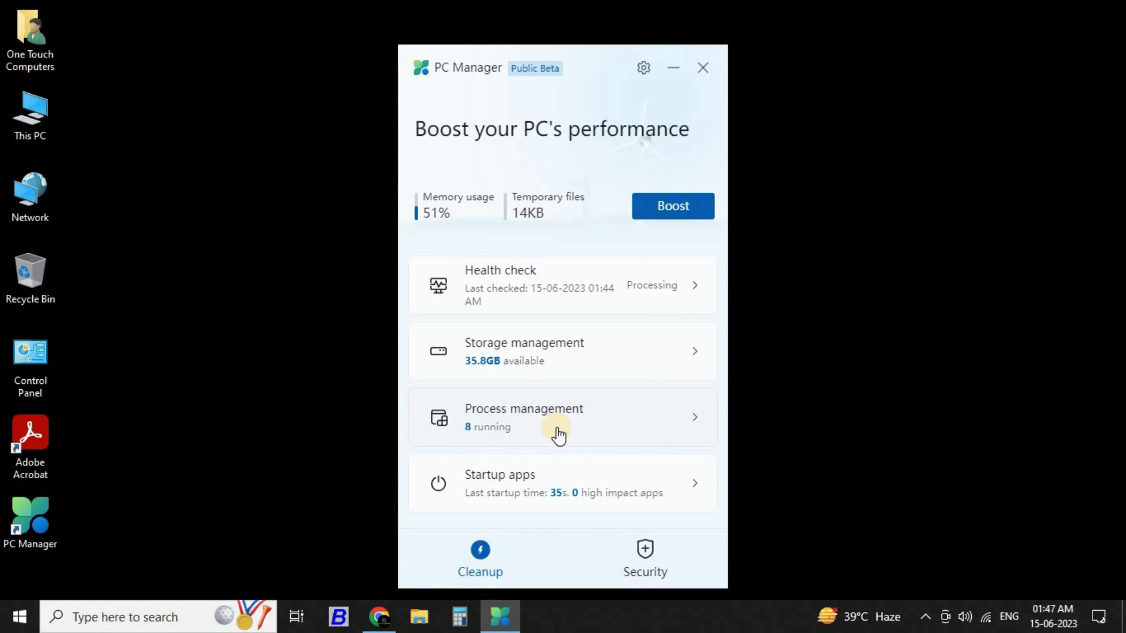
Review the running processes in Process management, and open the Startup apps list.
{"action": "left_click", "coordinate": [558, 435]}
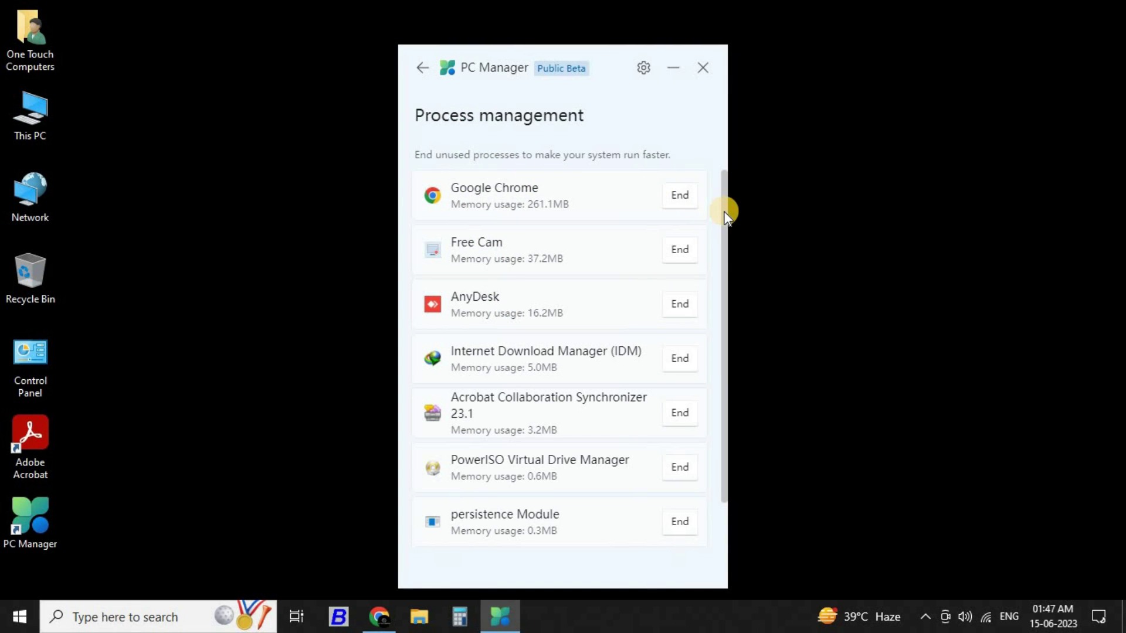
{"action": "left_click_drag", "start_coordinate": [723, 212], "coordinate": [716, 174]}
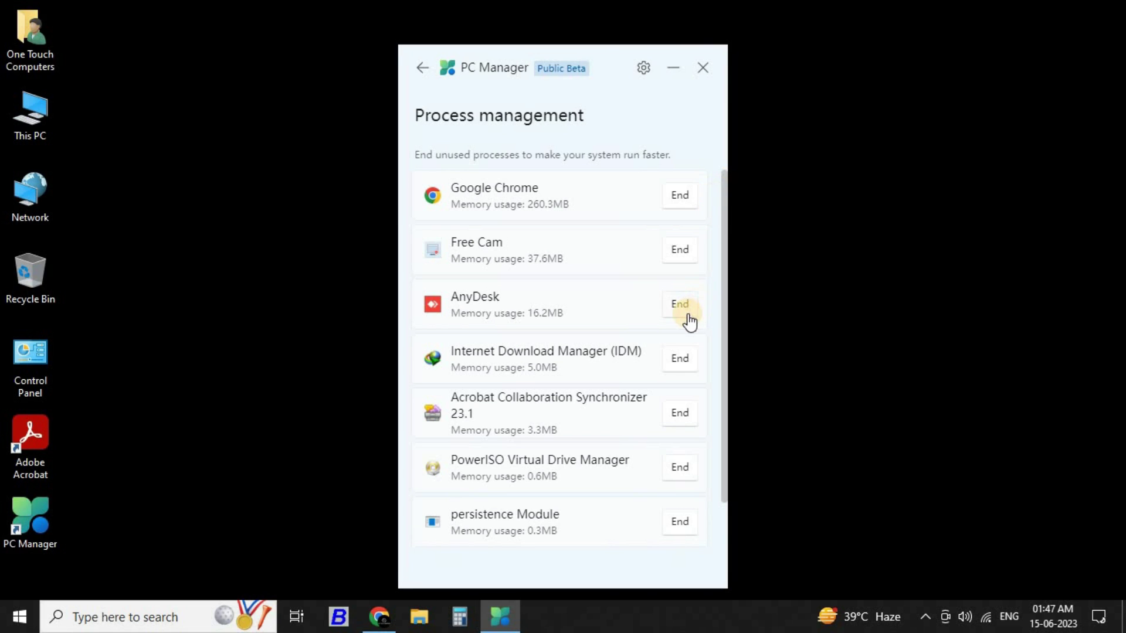
{"action": "left_click_drag", "start_coordinate": [726, 294], "coordinate": [725, 205]}
{"action": "left_click", "coordinate": [422, 68]}
{"action": "left_click", "coordinate": [532, 498]}
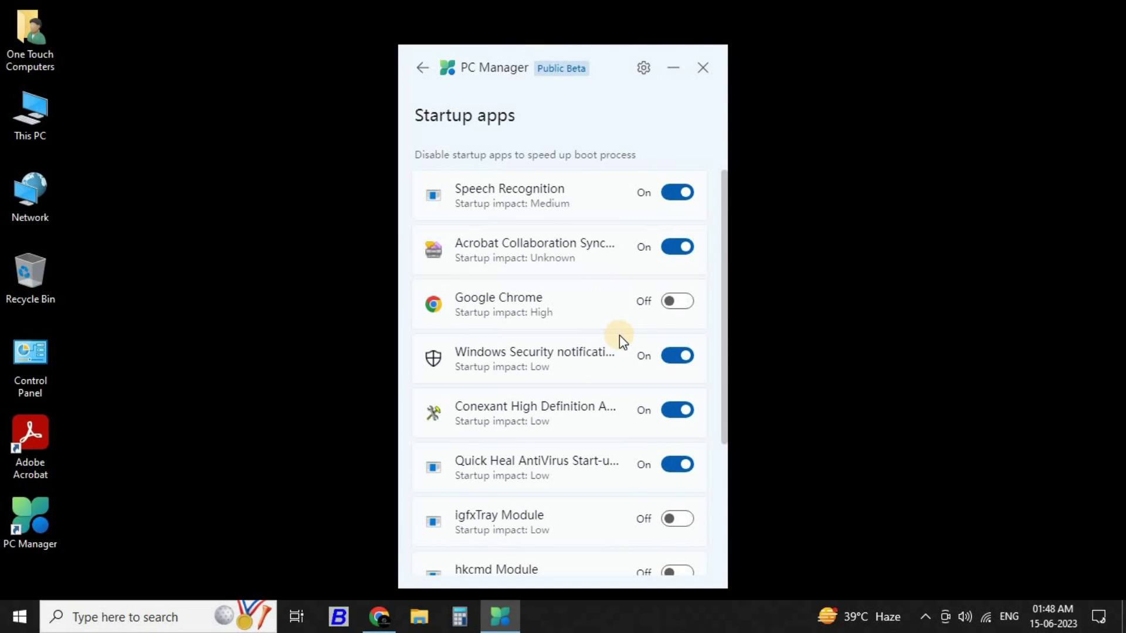
Review the full Startup apps list and the Security page with its threat scan option, and return to the Cleanup overview.
{"action": "scroll", "coordinate": [590, 381], "scroll_direction": "down", "scroll_amount": 3}
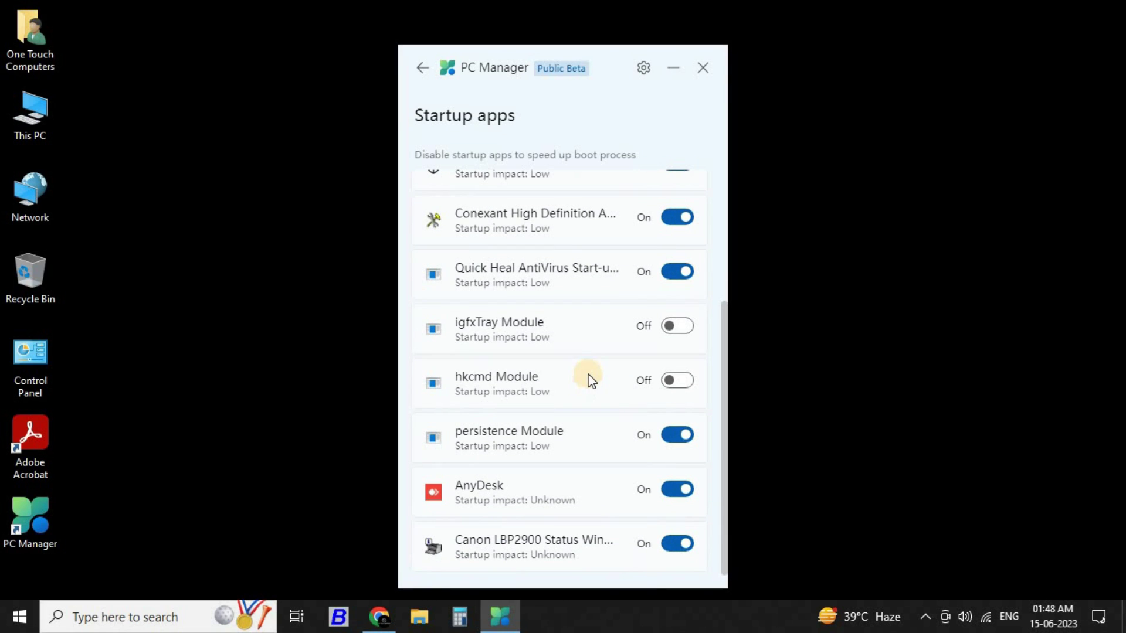
{"action": "scroll", "coordinate": [610, 501], "scroll_direction": "up", "scroll_amount": 3}
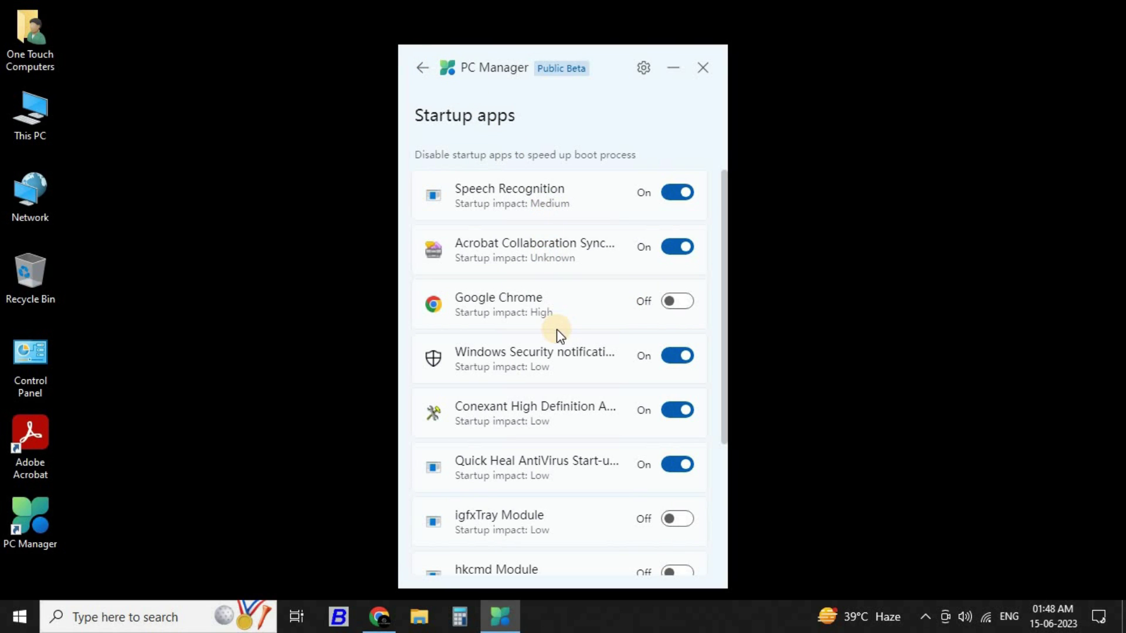
{"action": "left_click", "coordinate": [418, 70]}
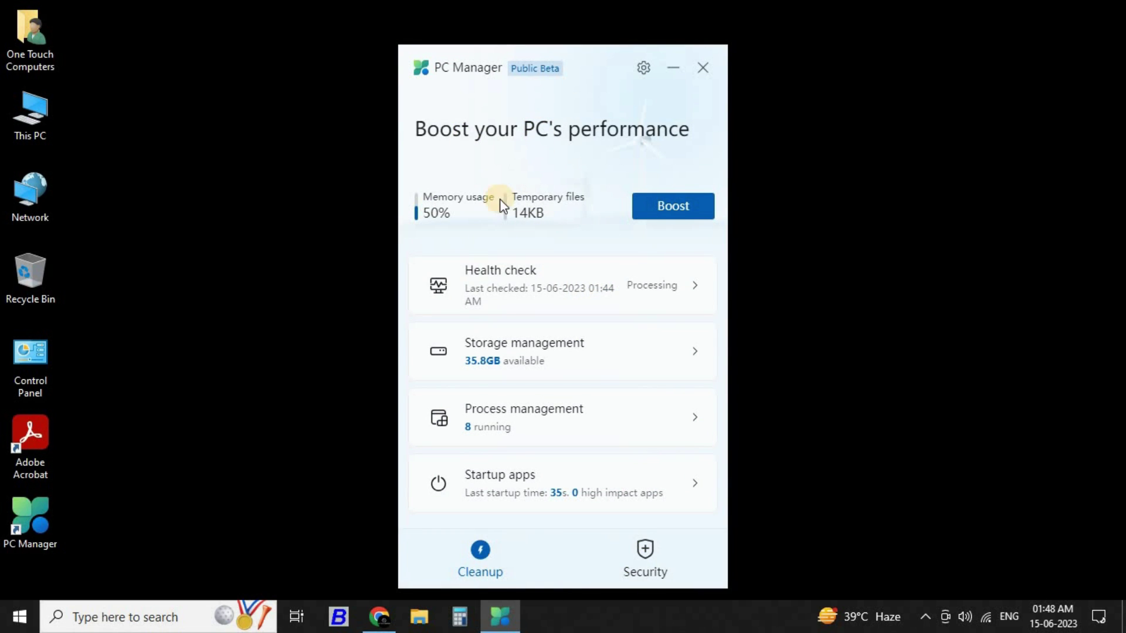
{"action": "left_click", "coordinate": [674, 579]}
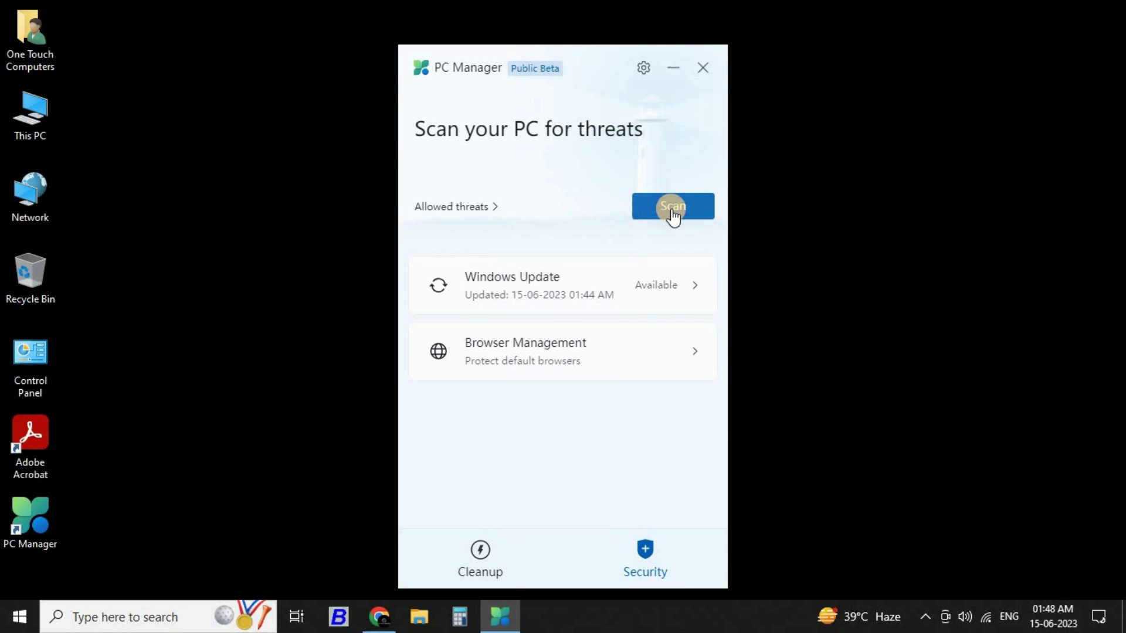
{"action": "left_click", "coordinate": [496, 562]}
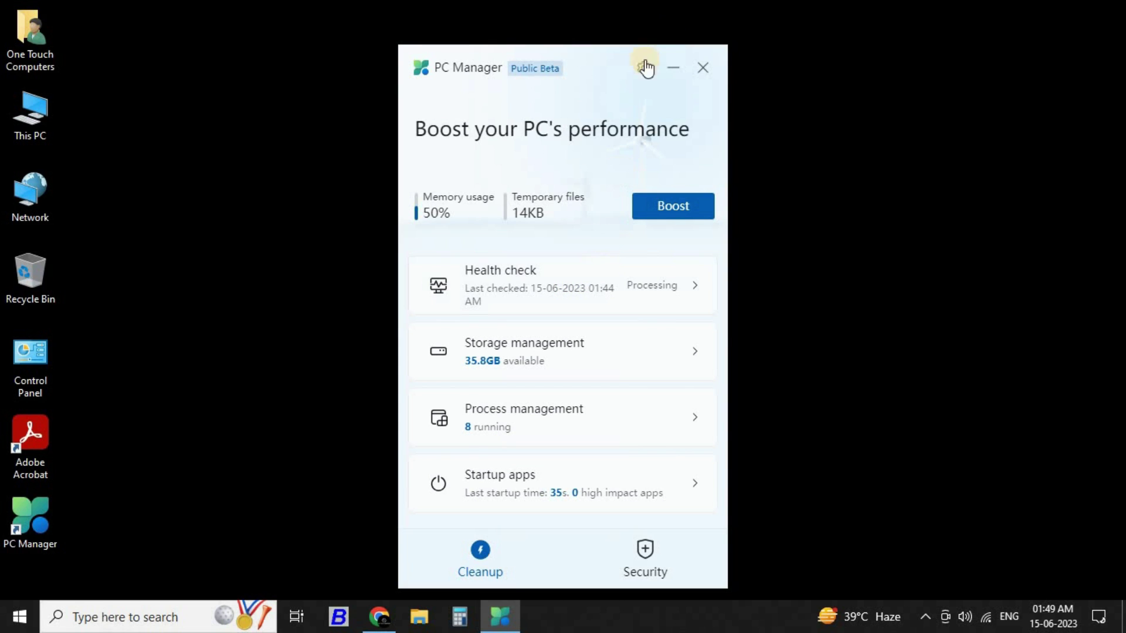
Close PC Manager and refresh the desktop.
{"action": "left_click", "coordinate": [704, 69]}
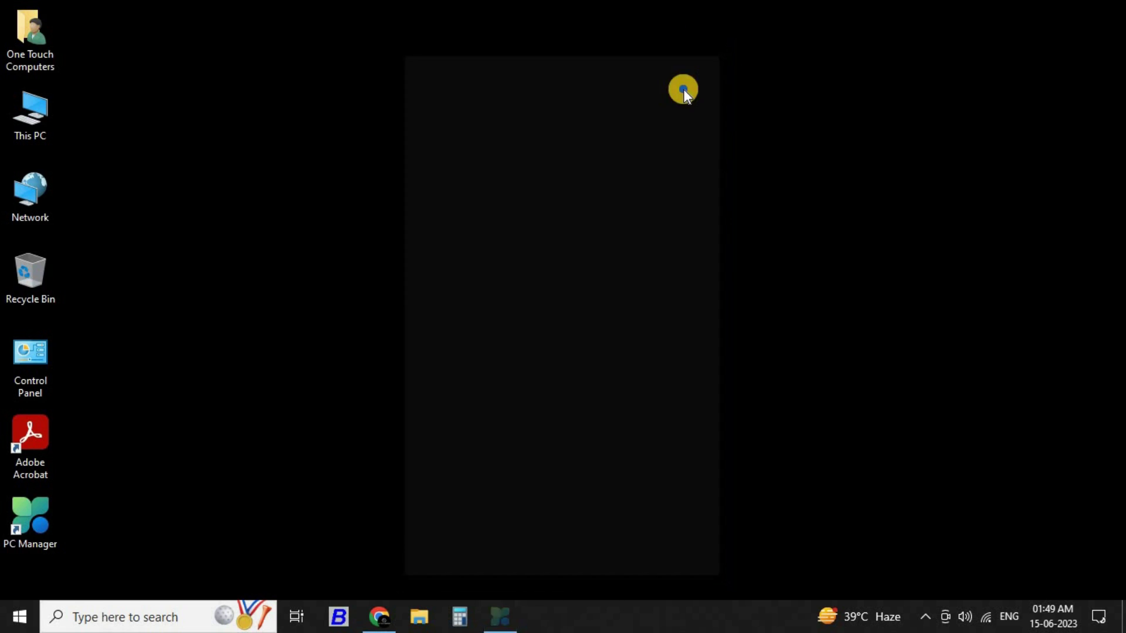
{"action": "right_click", "coordinate": [684, 90]}
{"action": "left_click", "coordinate": [724, 149]}
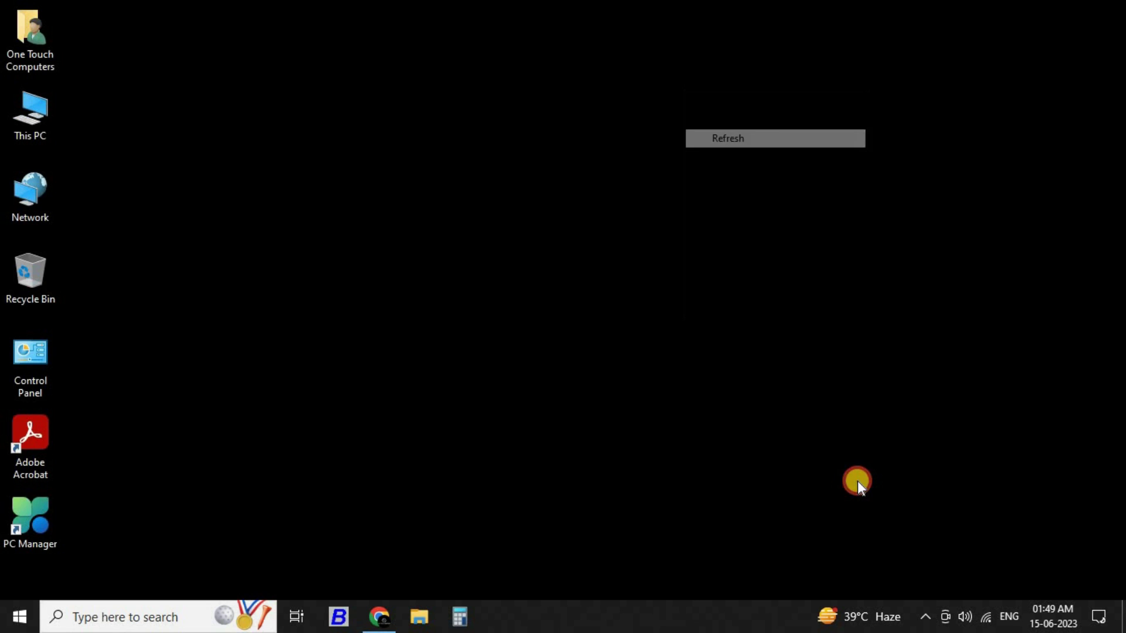
Open Quick Heal Total Security from its background icon and view the available scan types without starting a scan.
{"action": "left_click", "coordinate": [927, 622]}
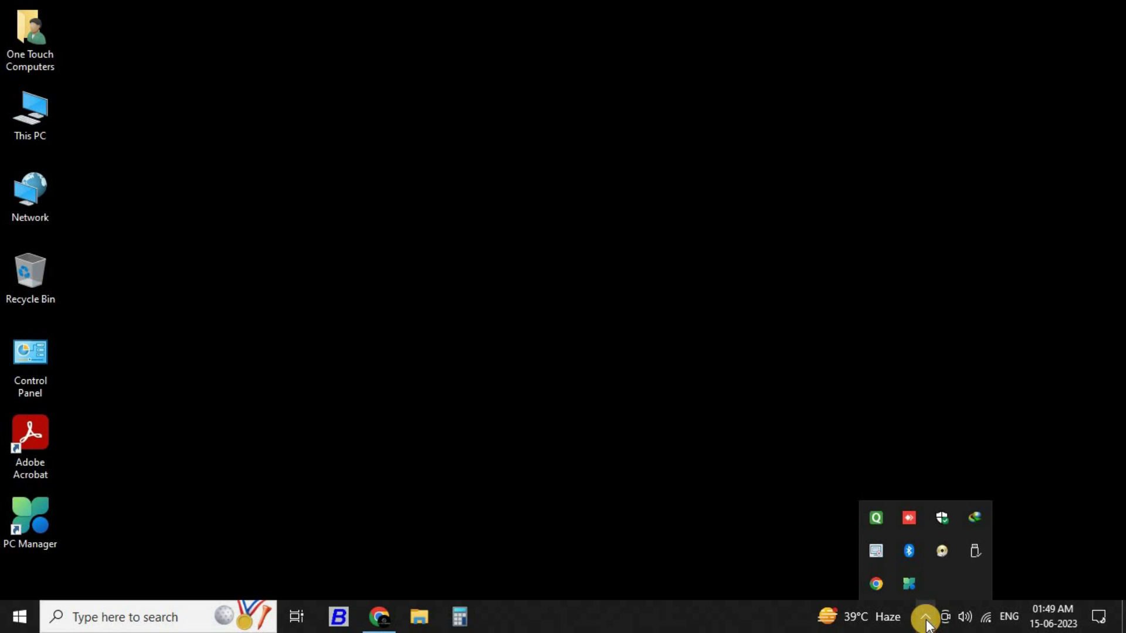
{"action": "right_click", "coordinate": [874, 519]}
{"action": "left_click", "coordinate": [959, 341]}
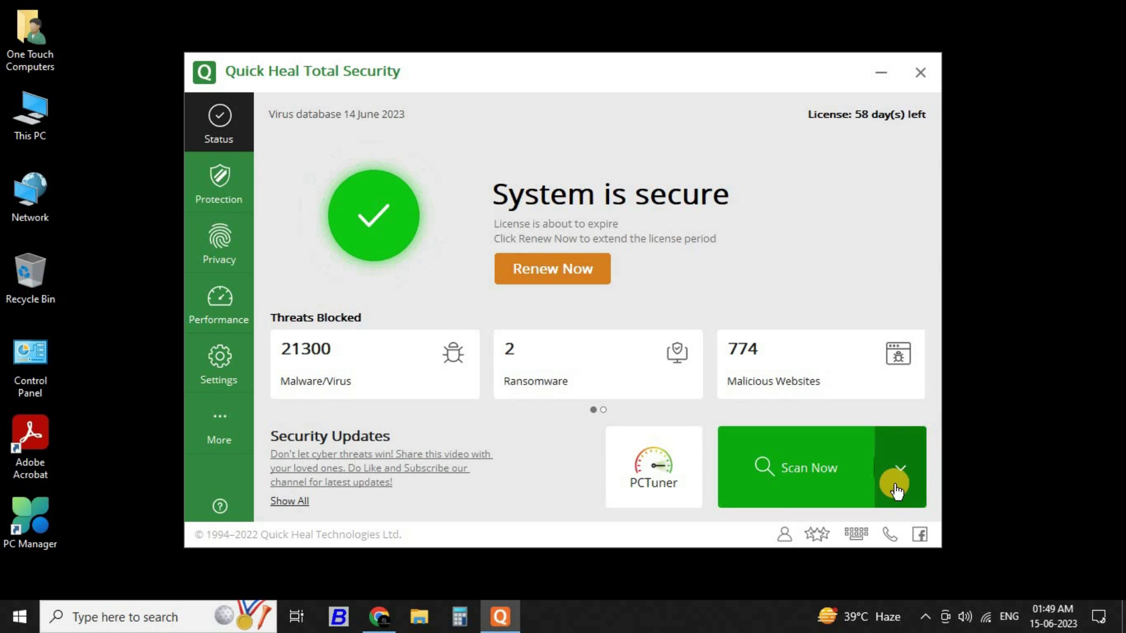
{"action": "left_click", "coordinate": [899, 478]}
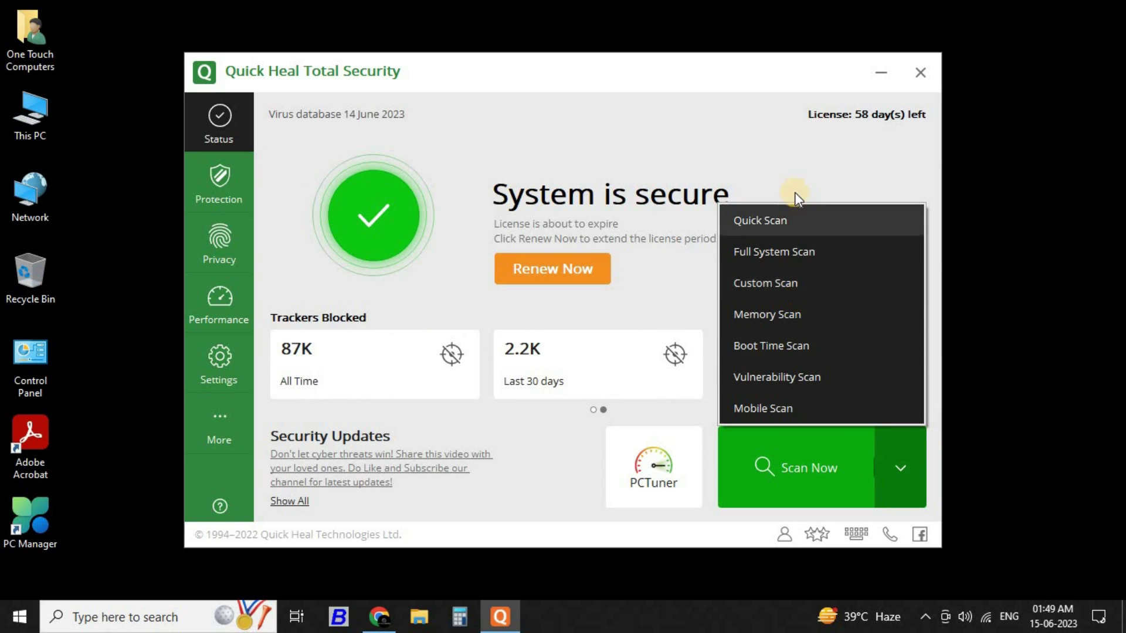
{"action": "left_click", "coordinate": [798, 171]}
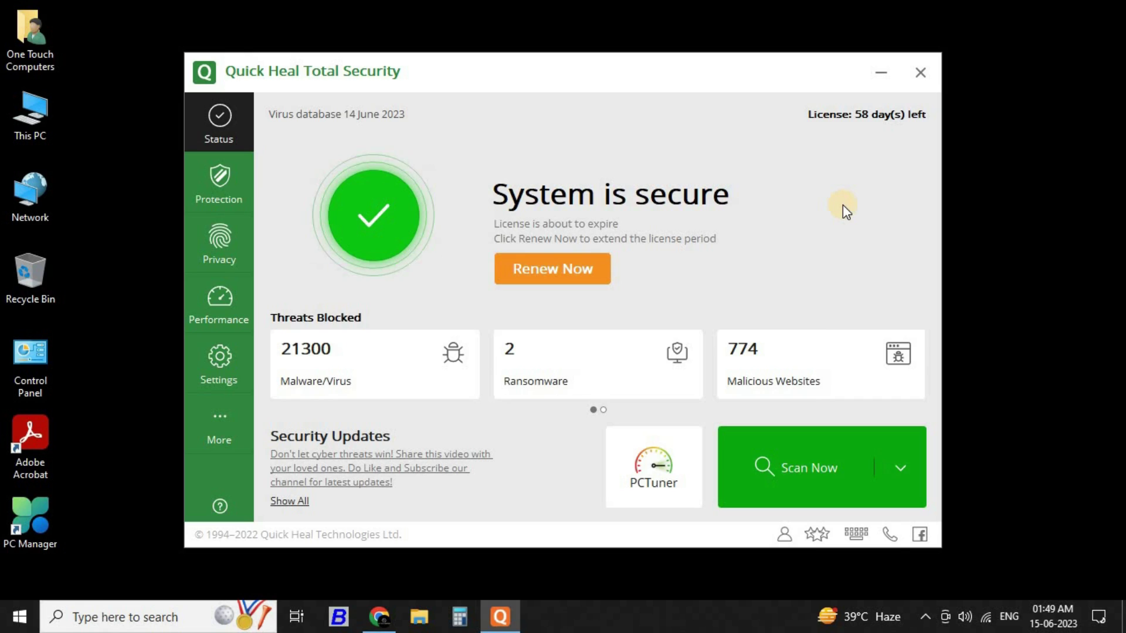
Close Quick Heal Total Security and refresh the desktop twice.
{"action": "right_click", "coordinate": [398, 157]}
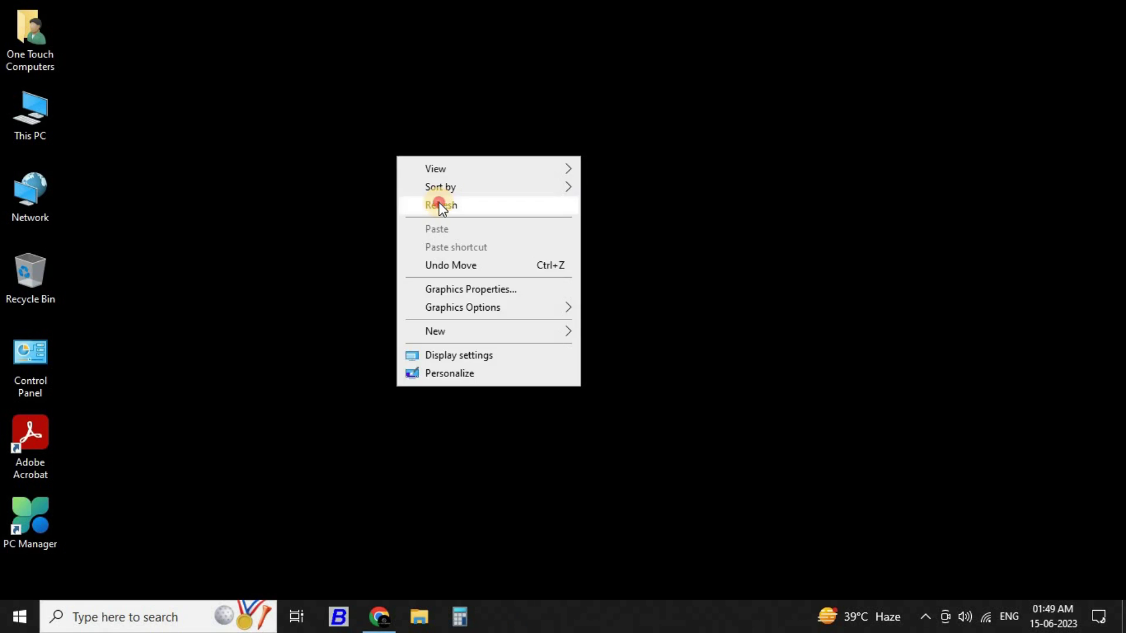
{"action": "left_click", "coordinate": [440, 205]}
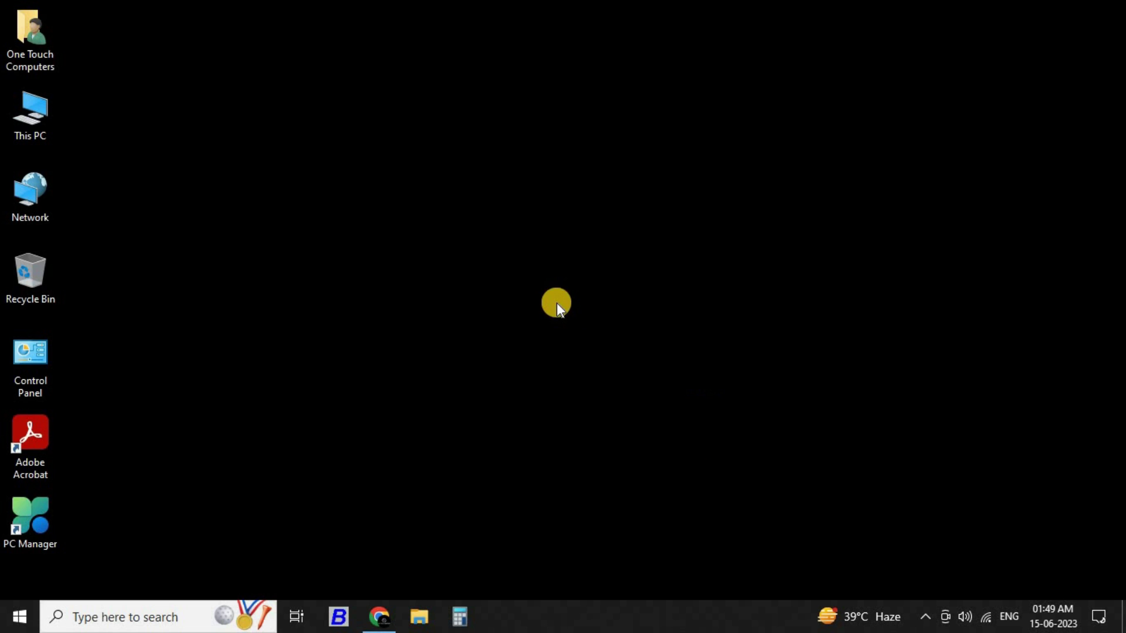
{"action": "right_click", "coordinate": [522, 223]}
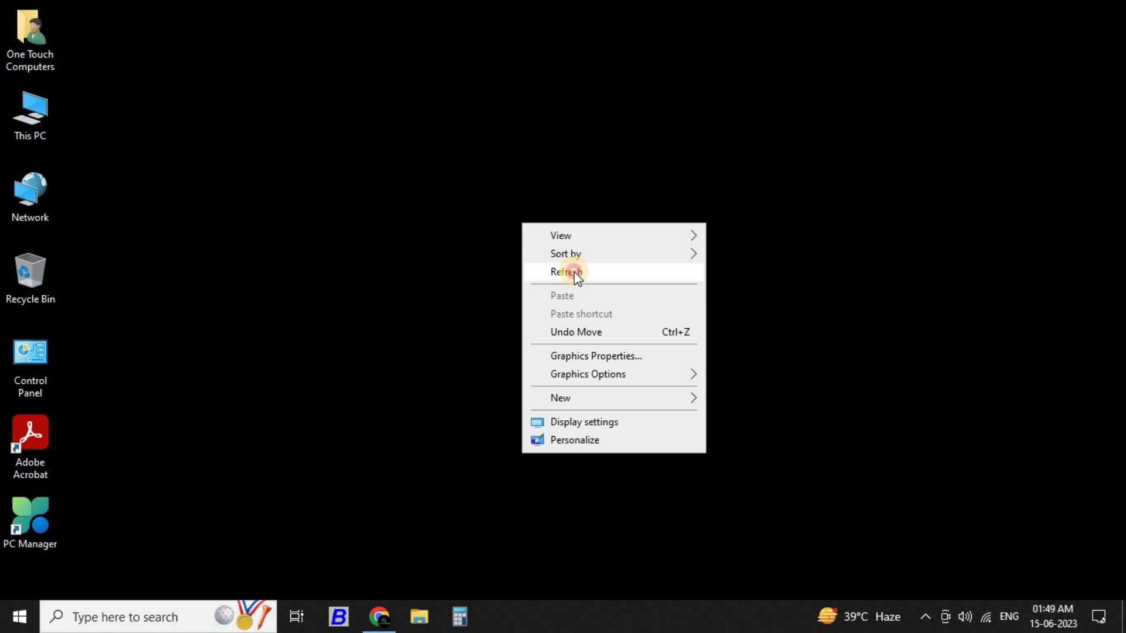
{"action": "left_click", "coordinate": [573, 271]}
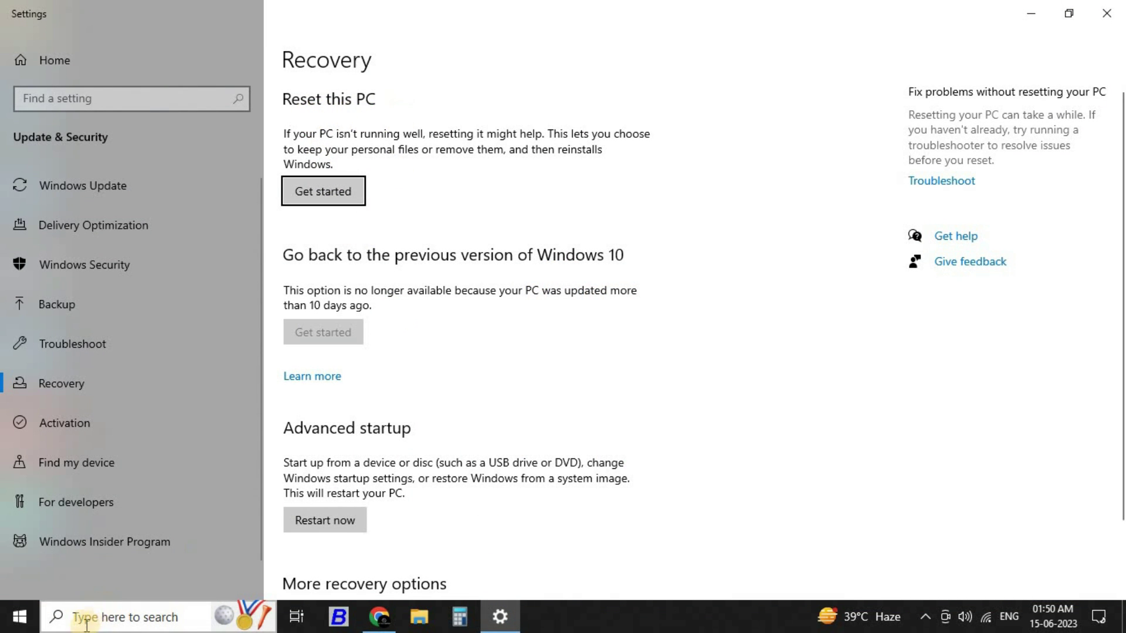
Review the Keep my files and Remove everything choices of Reset this PC in Recovery settings, cancel the reset, and minimize Settings.
{"action": "left_click", "coordinate": [105, 621]}
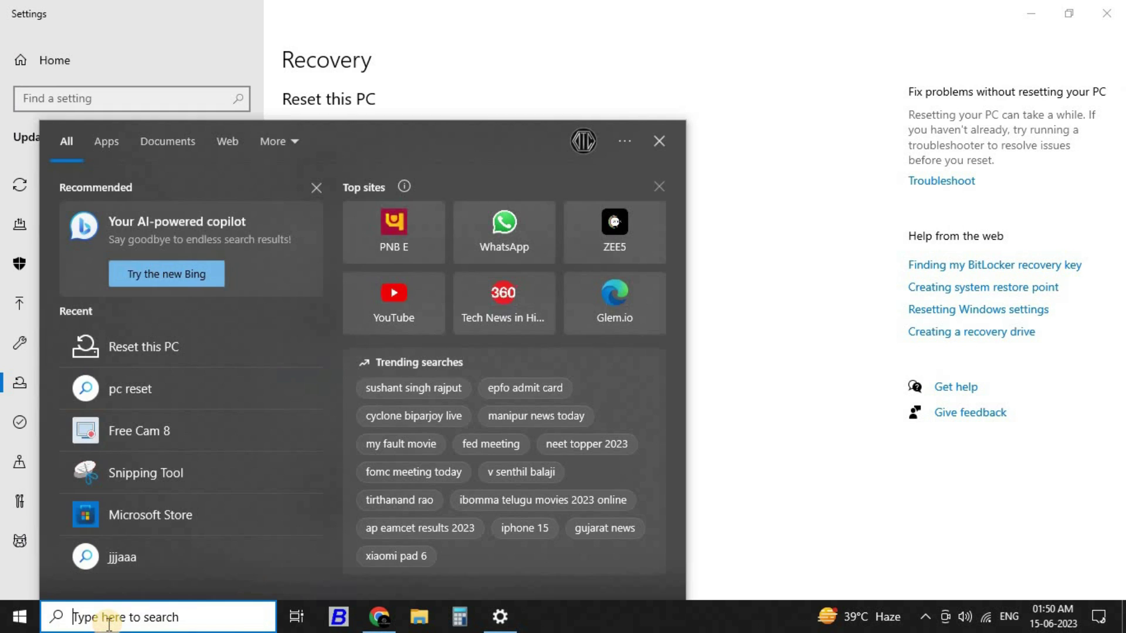
{"action": "left_click", "coordinate": [507, 7]}
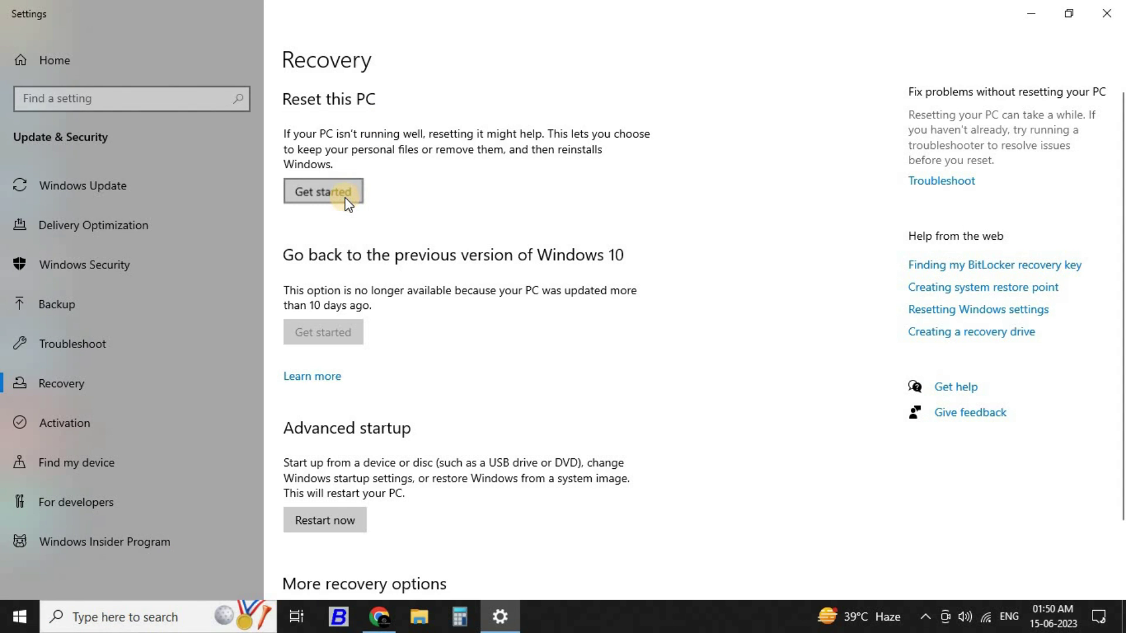
{"action": "left_click", "coordinate": [345, 199]}
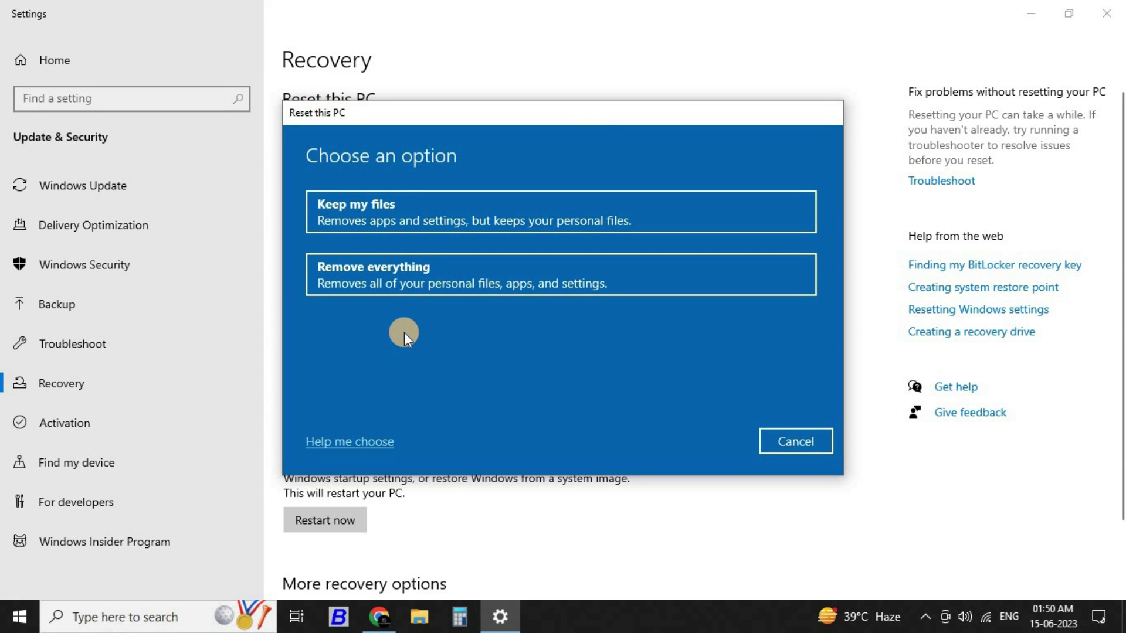
{"action": "left_click", "coordinate": [368, 283]}
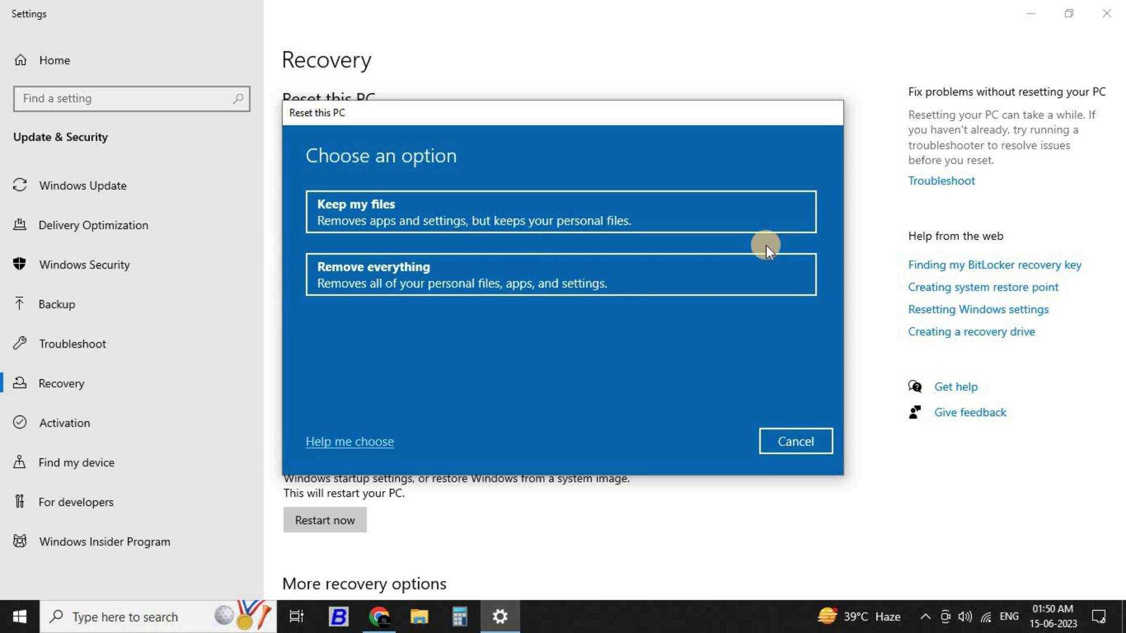
{"action": "left_click", "coordinate": [1032, 15]}
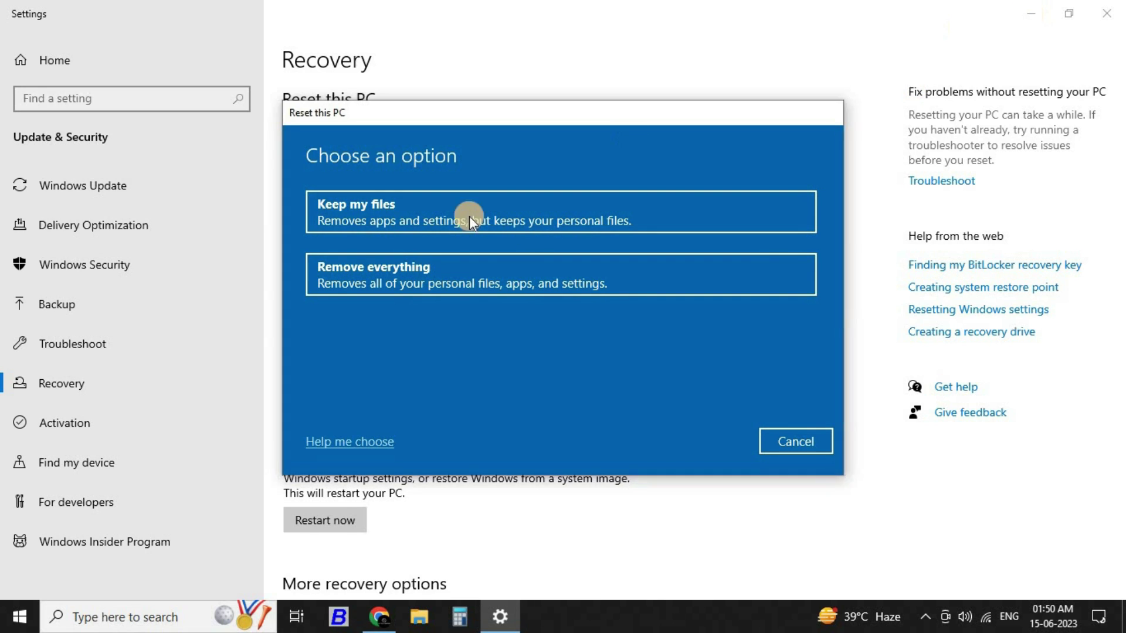
{"action": "left_click", "coordinate": [799, 445]}
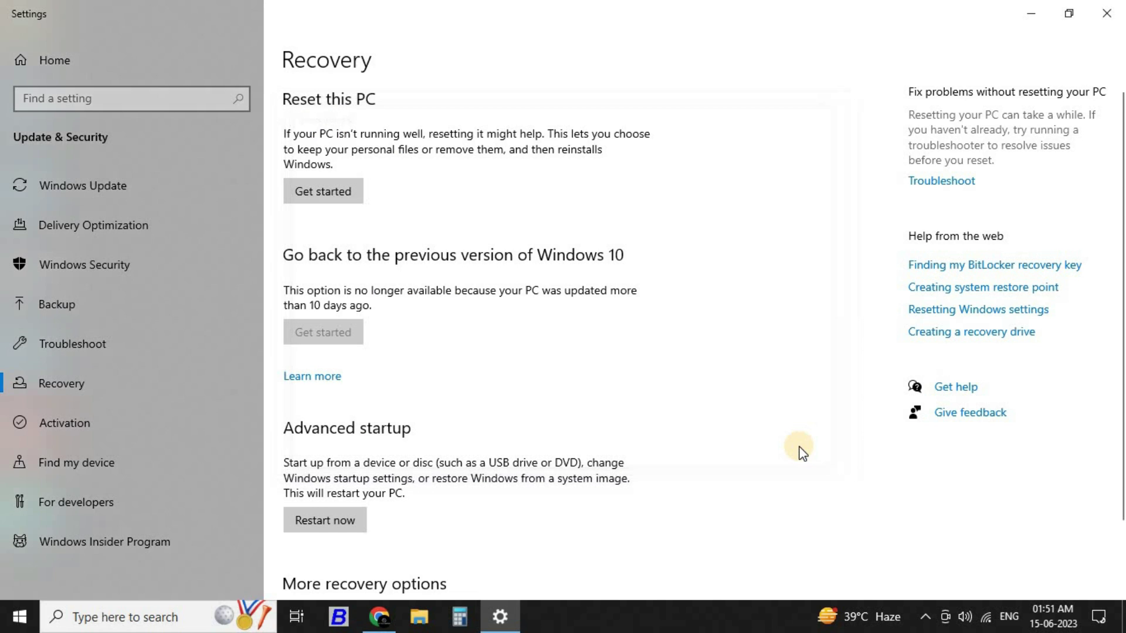
{"action": "left_click", "coordinate": [1045, 22]}
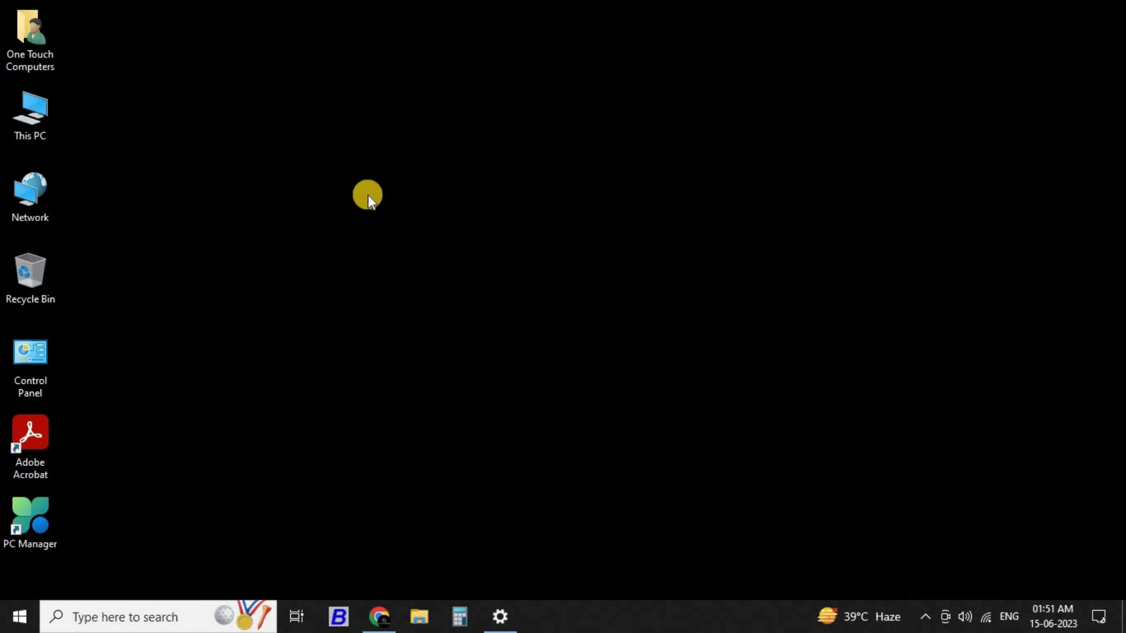
{"action": "right_click", "coordinate": [323, 159]}
{"action": "left_click", "coordinate": [377, 209]}
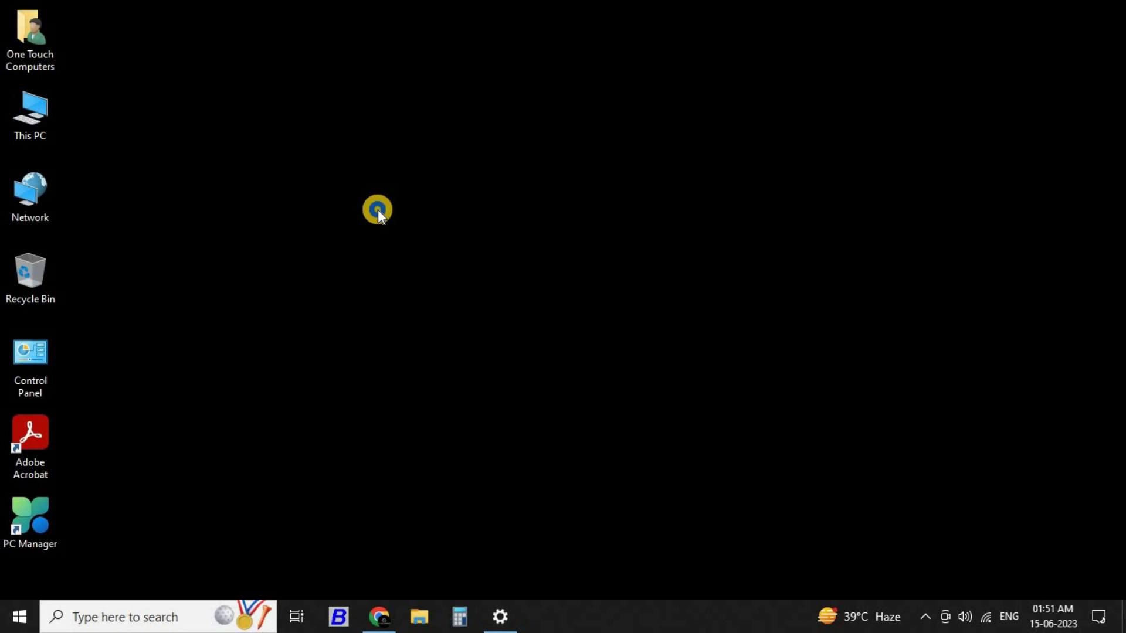
{"action": "right_click", "coordinate": [378, 209]}
{"action": "left_click", "coordinate": [413, 261]}
{"action": "left_click", "coordinate": [499, 616]}
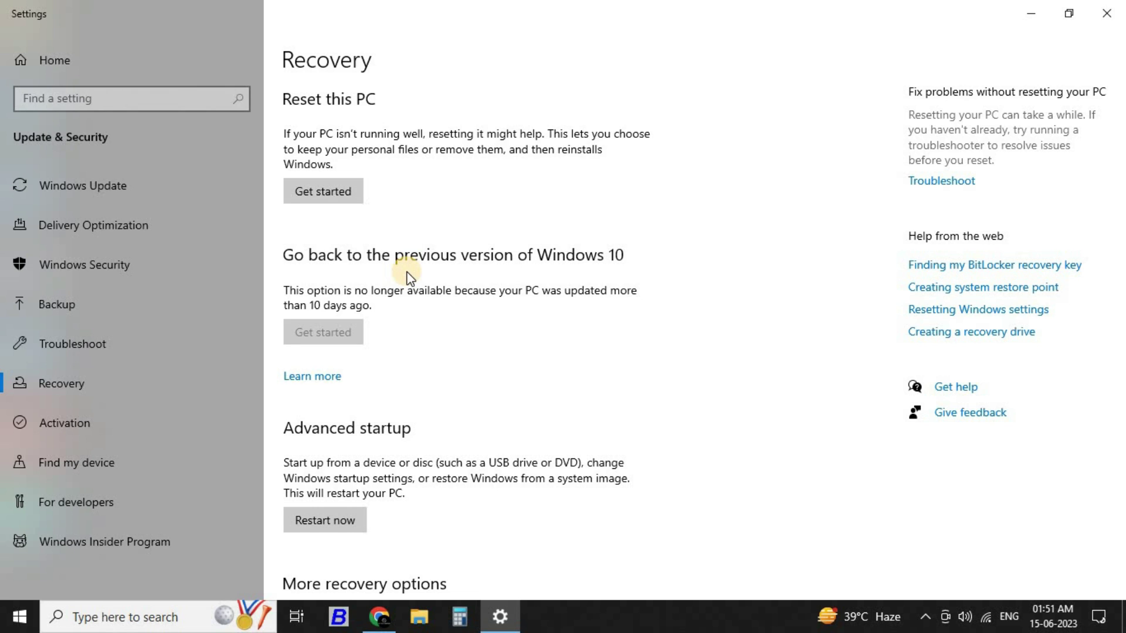
{"action": "left_click", "coordinate": [1031, 13]}
Examine the device specifications in This PC's properties, highlight the Device ID, and close Settings.
{"action": "right_click", "coordinate": [34, 118]}
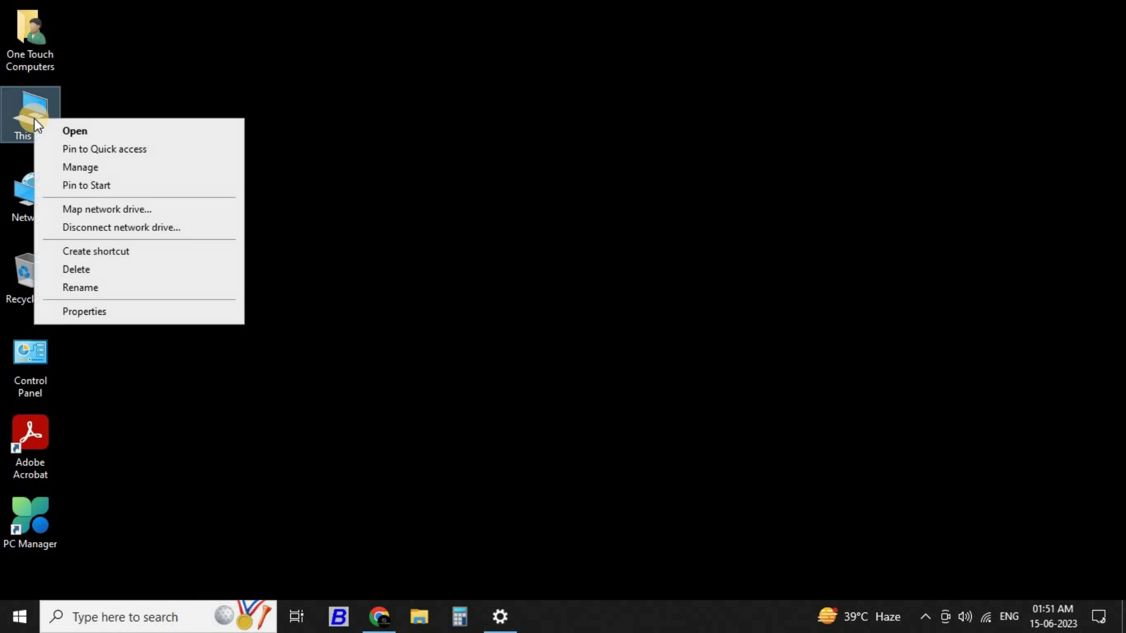
{"action": "left_click", "coordinate": [110, 314]}
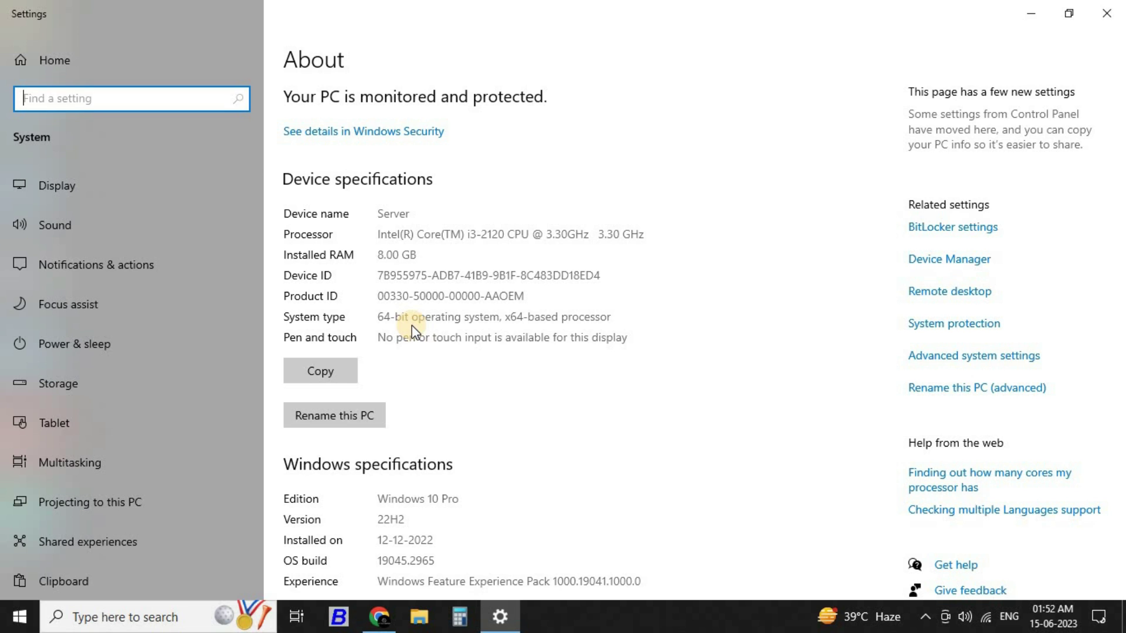
{"action": "triple_click", "coordinate": [604, 277]}
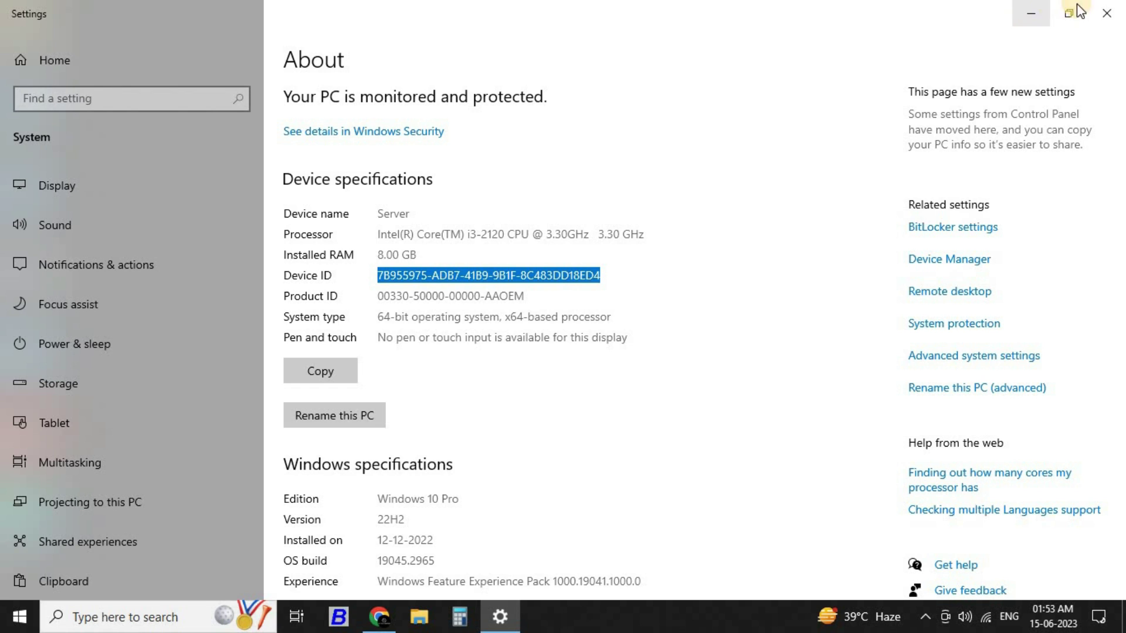
{"action": "left_click", "coordinate": [1033, 8]}
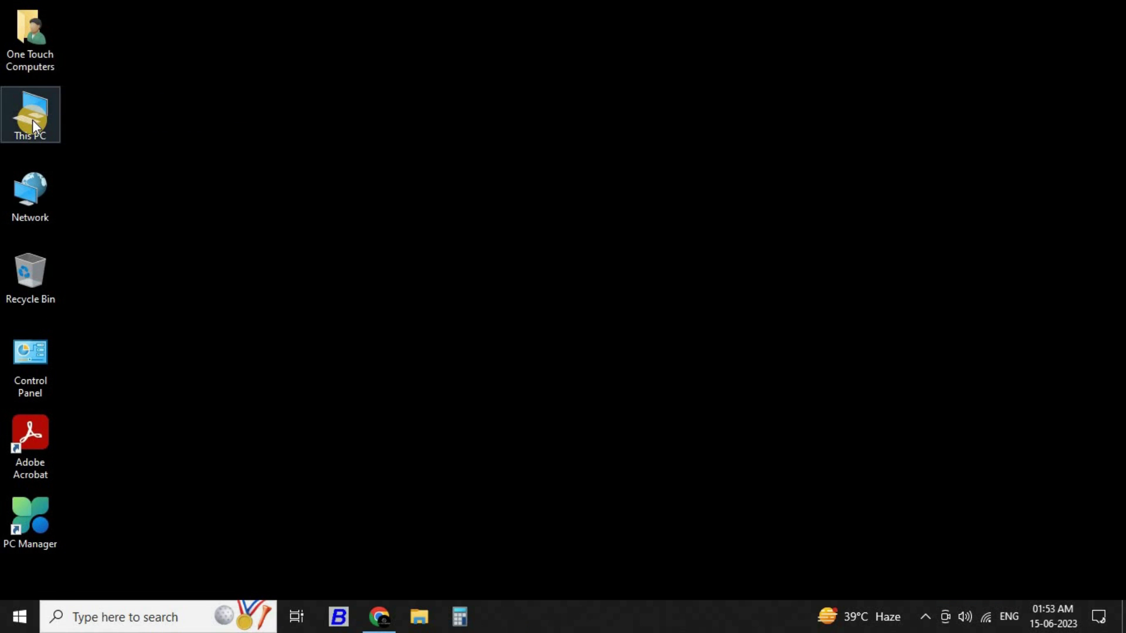